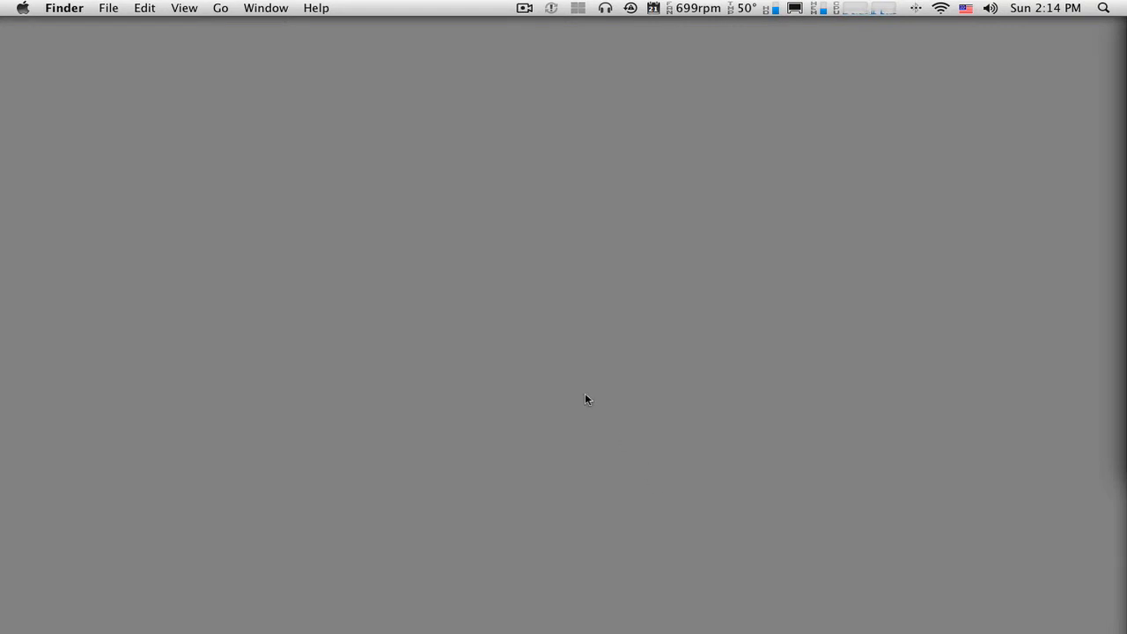
# - Launch GarageBand from the Applications folder in a new Finder window
pyautogui.press('super+n')
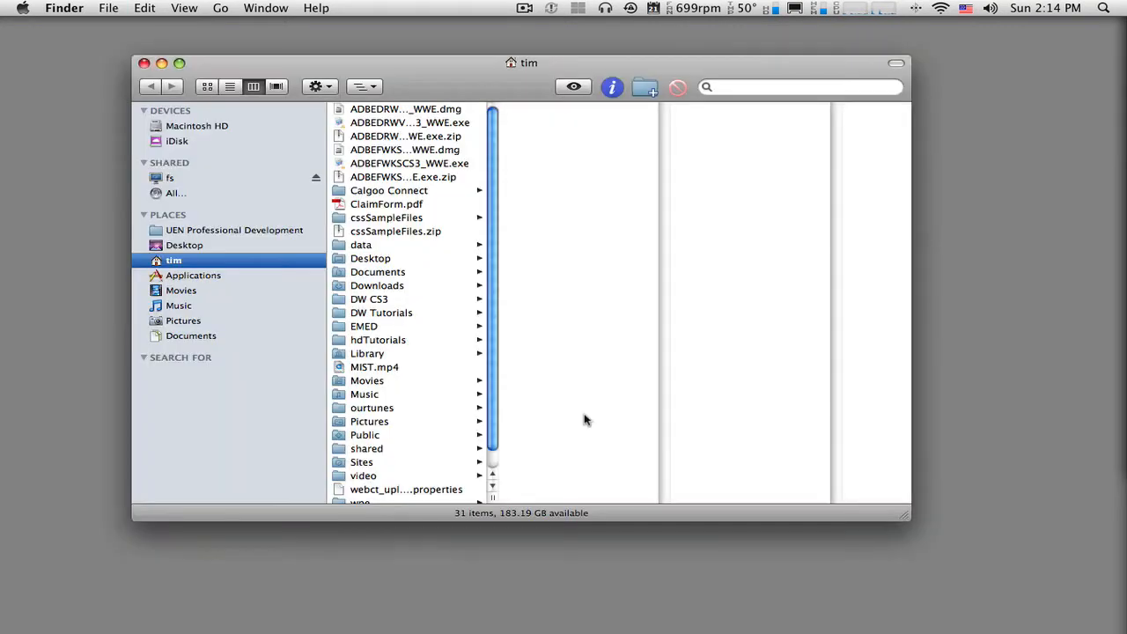
pyautogui.moveTo(489, 88); pyautogui.dragTo(484, 78)
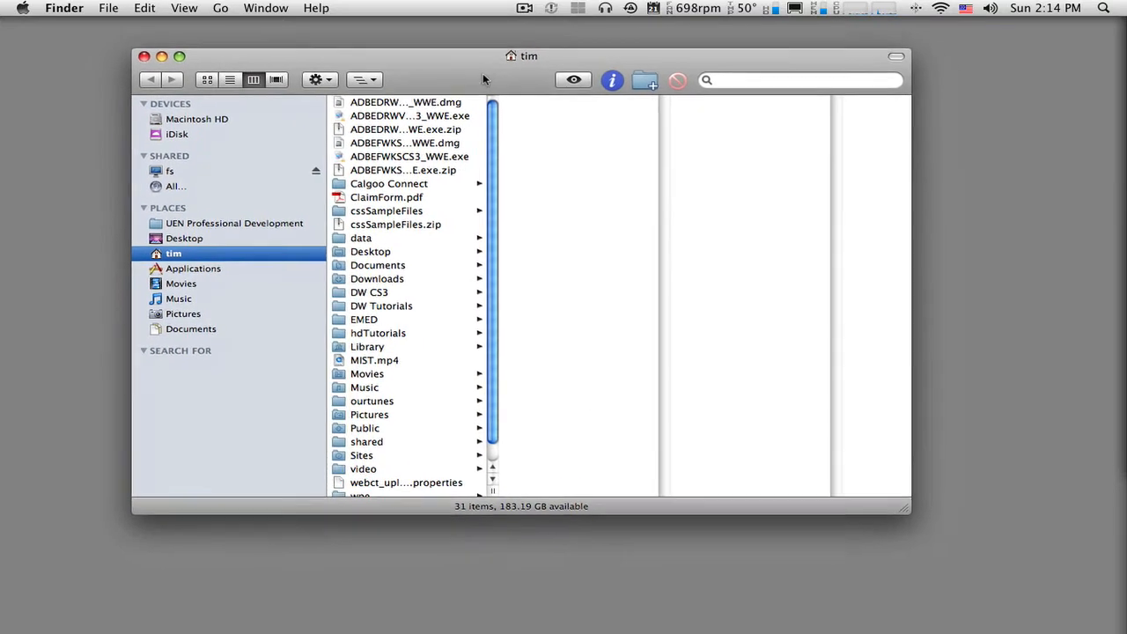
pyautogui.click(223, 264)
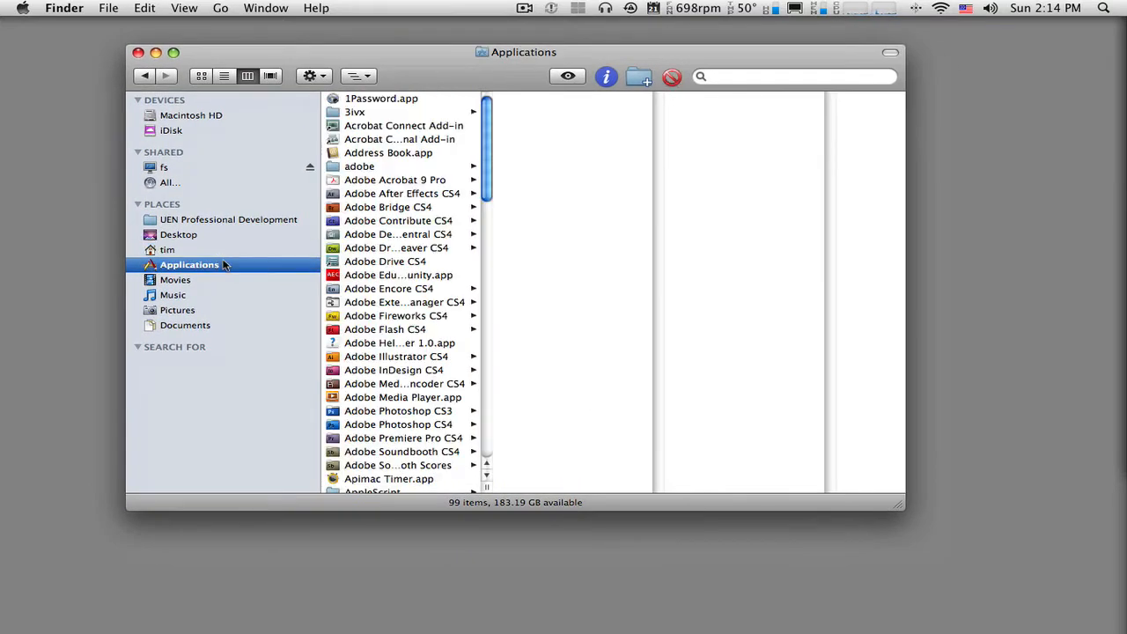
pyautogui.scroll(-6, 381, 274)
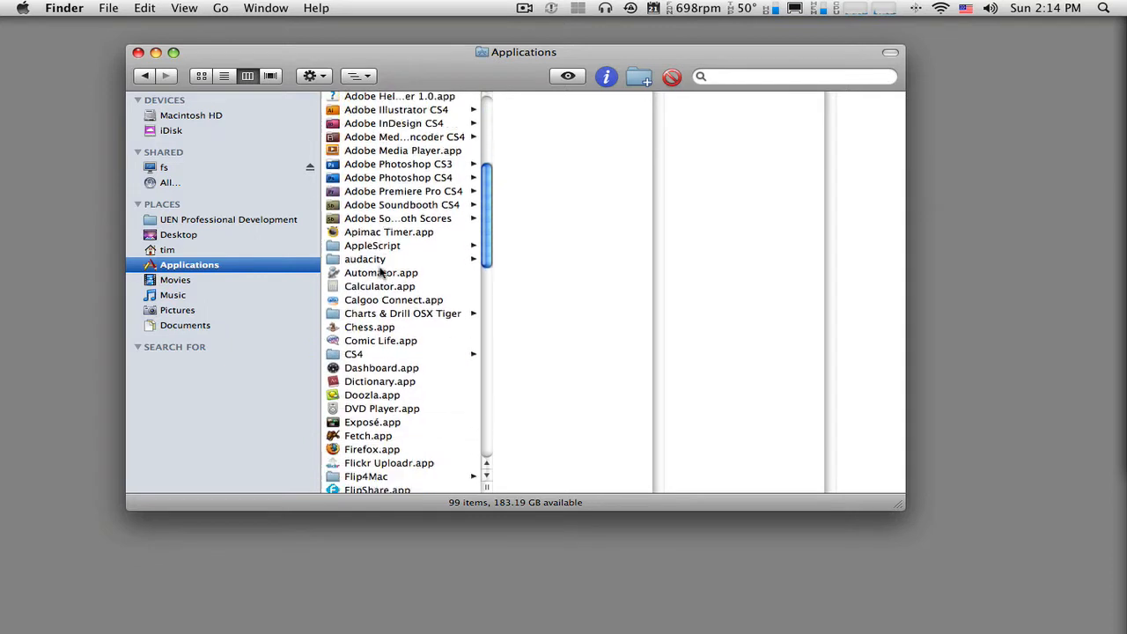
pyautogui.scroll(-3, 381, 274)
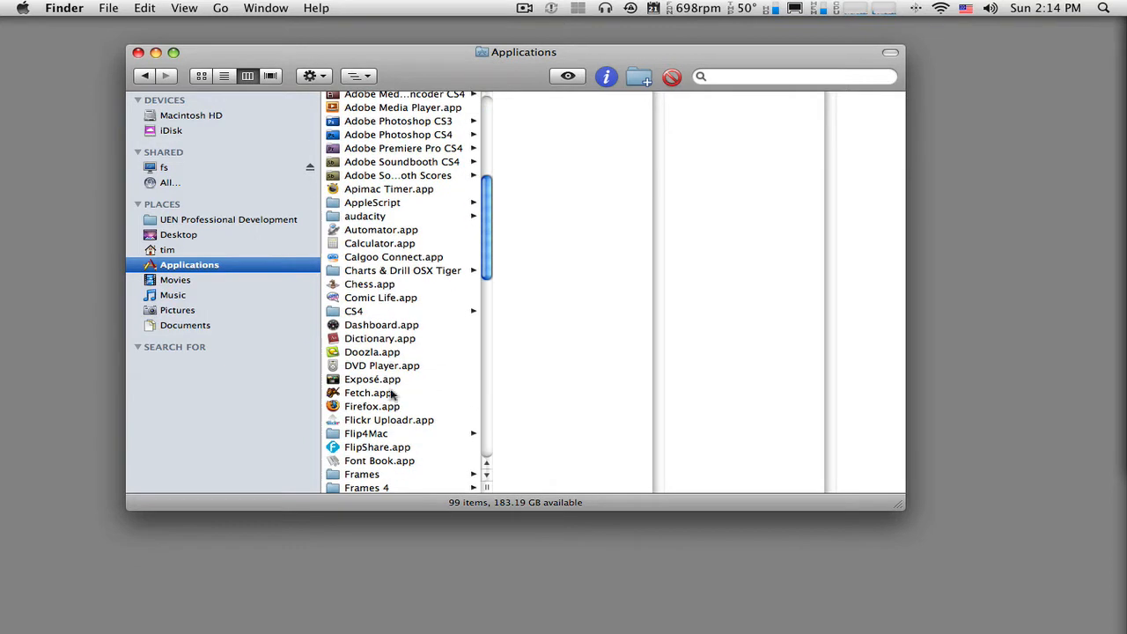
pyautogui.scroll(-3, 402, 378)
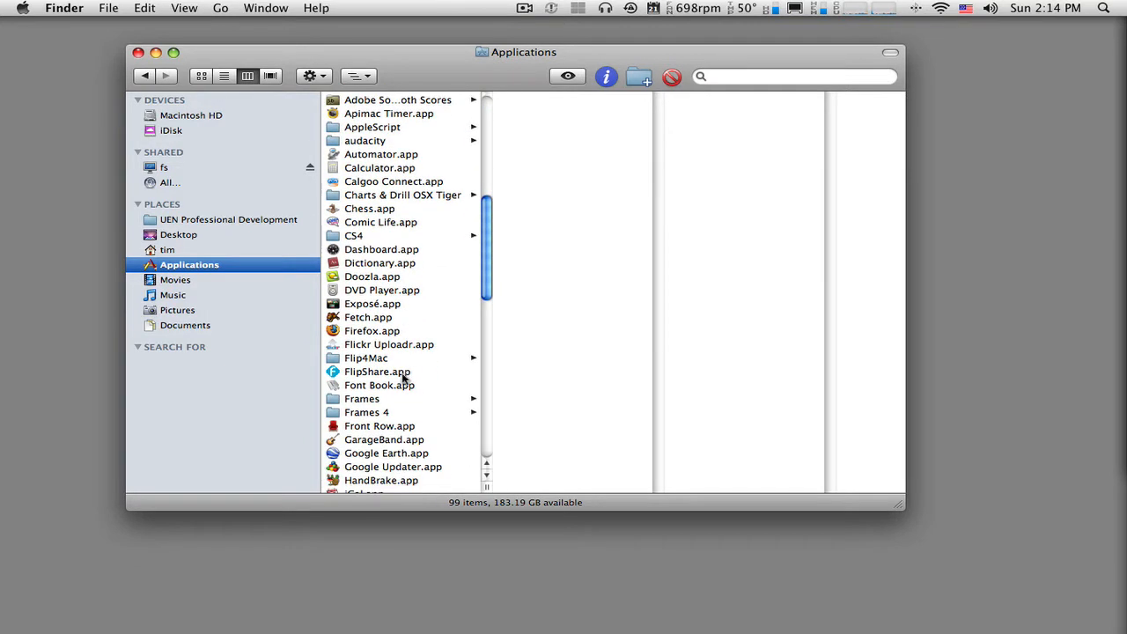
pyautogui.click(407, 442)
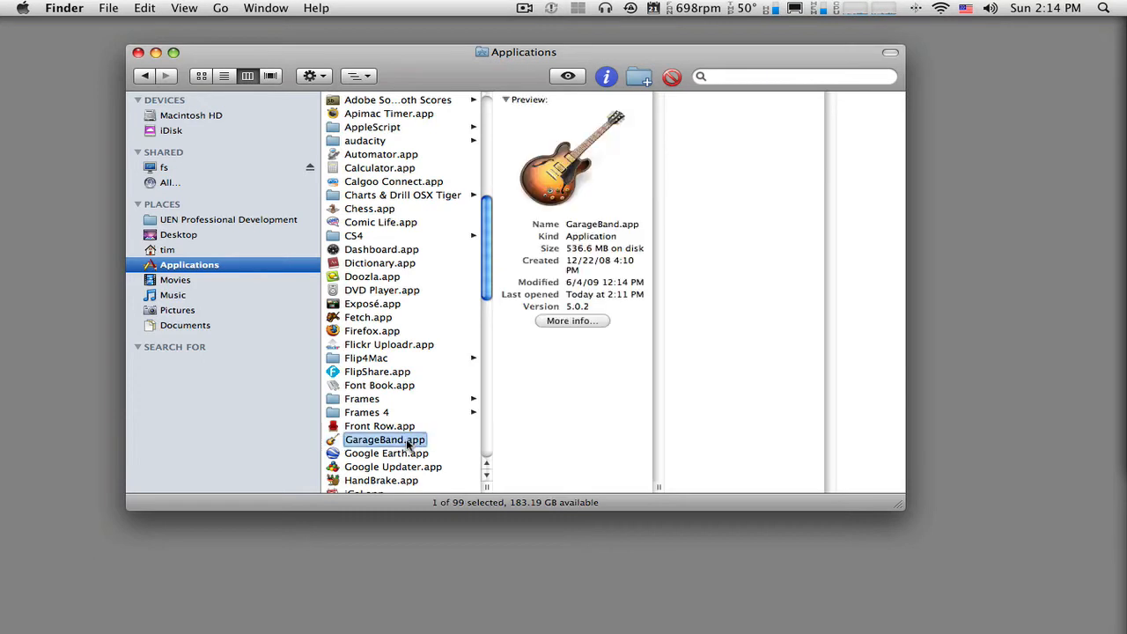
pyautogui.doubleClick(407, 443)
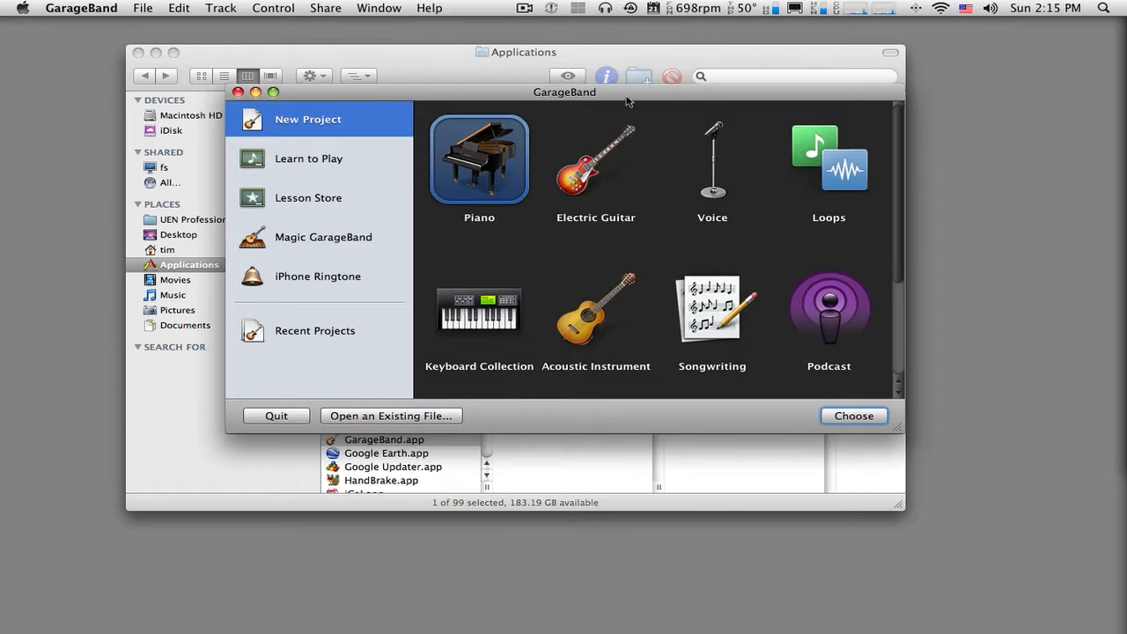
# - Close the Applications folder window, and reposition and enlarge the GarageBand project chooser to reveal the Movie template
pyautogui.click(512, 54)
pyautogui.press('super+w')
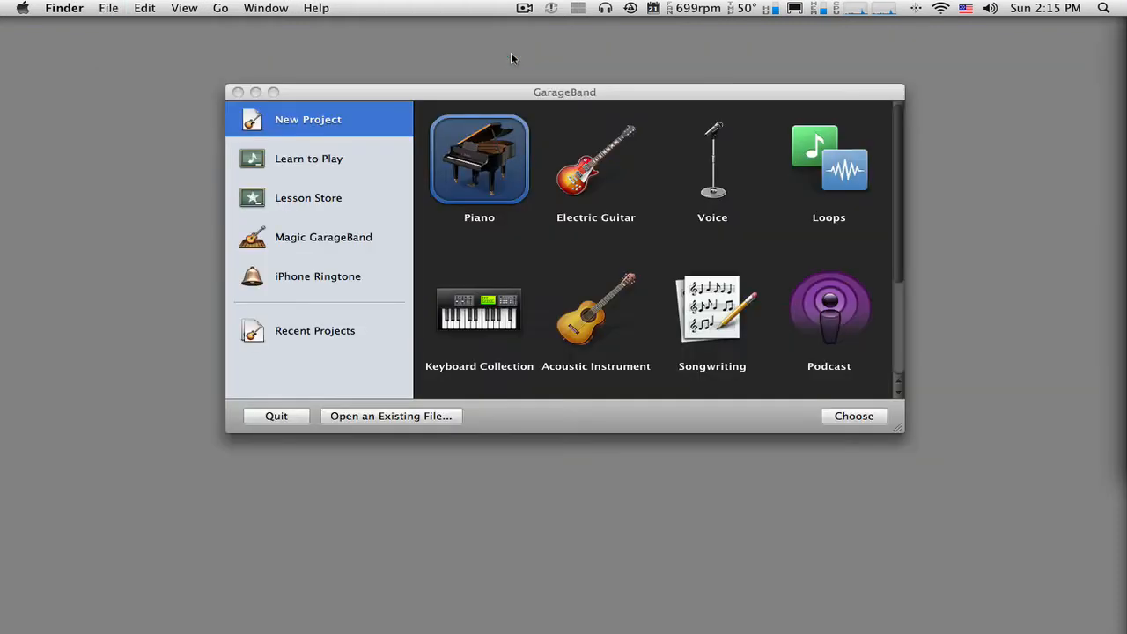
pyautogui.click(564, 84)
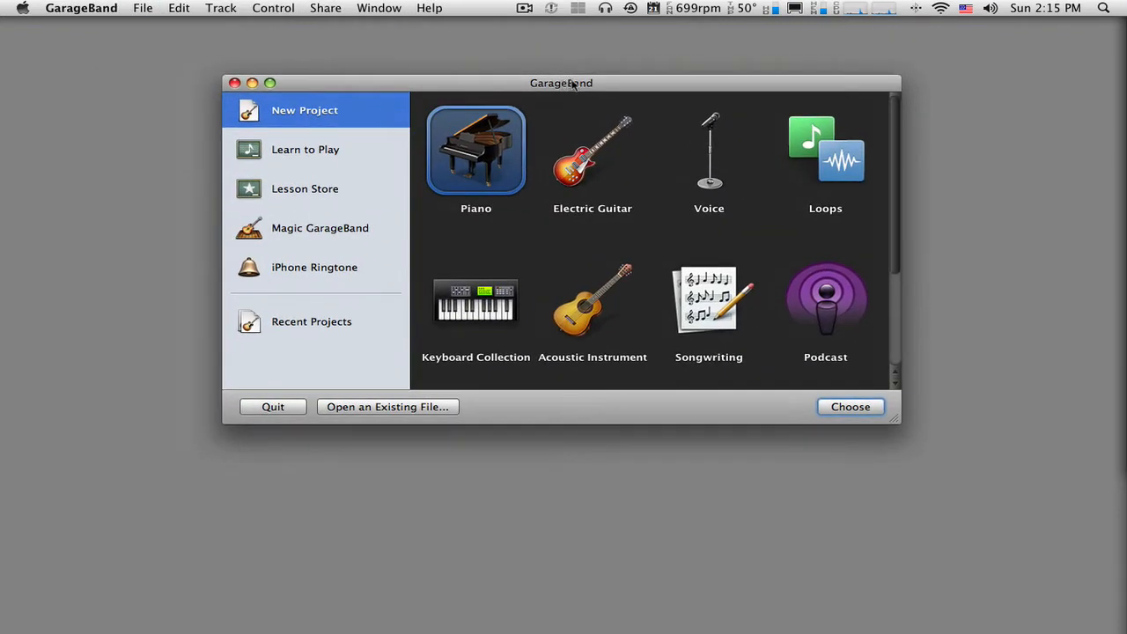
pyautogui.moveTo(894, 419); pyautogui.dragTo(951, 542)
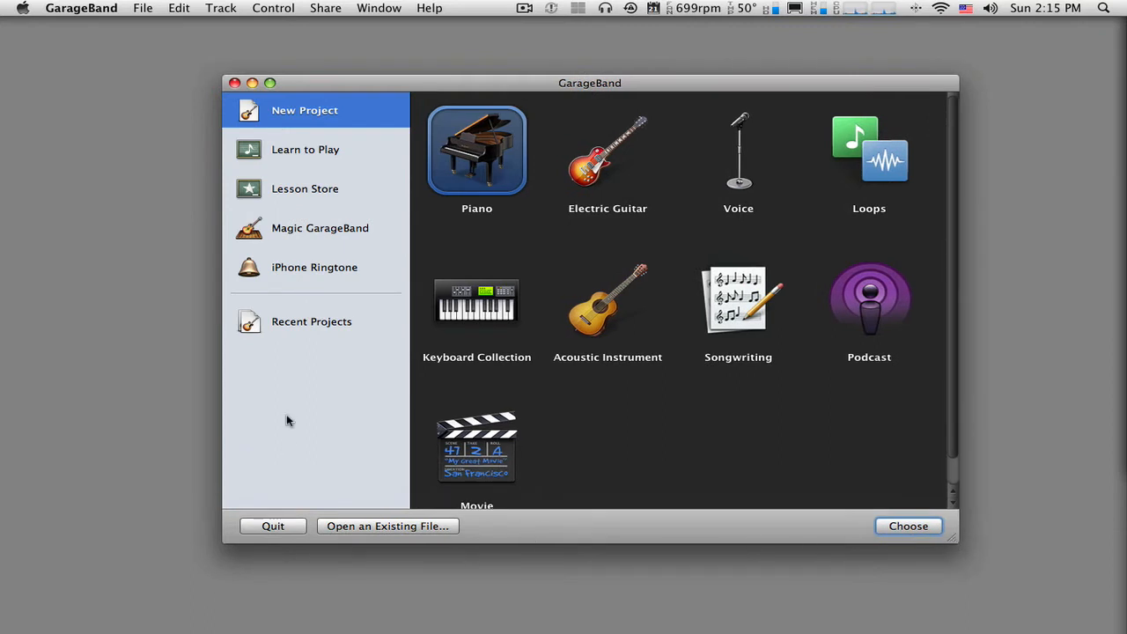
pyautogui.moveTo(492, 77)
pyautogui.mouseDown()
pyautogui.moveTo(524, 69)
pyautogui.moveTo(491, 66)
pyautogui.mouseUp()
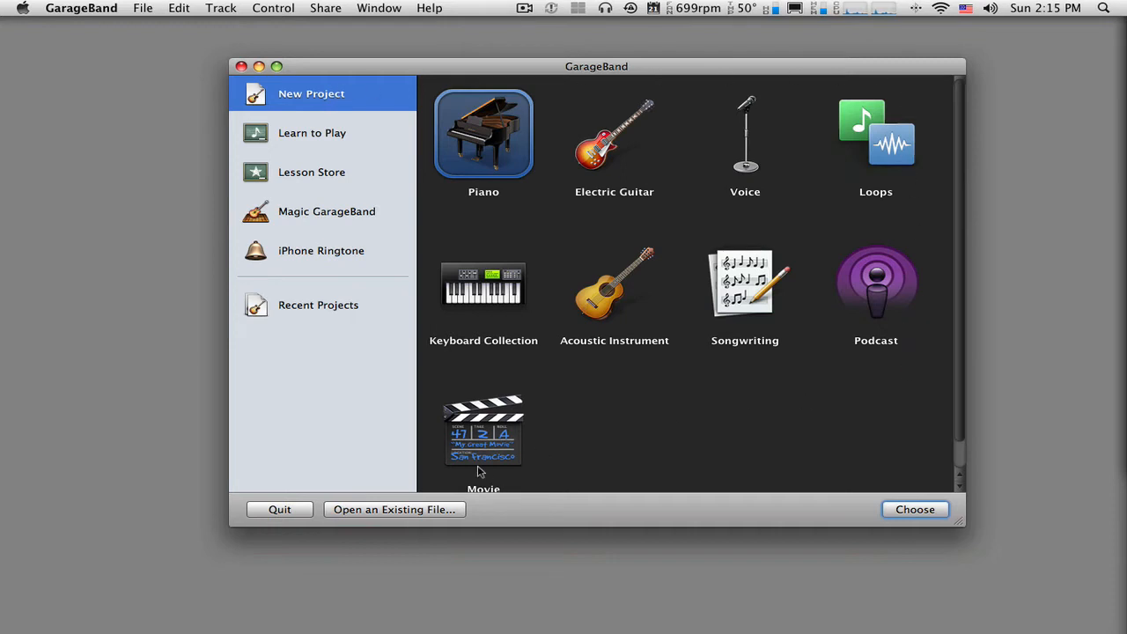
# - Create a new project from the Podcast template, saved as Sample in the GarageBand folder, and adjust its window position
pyautogui.click(889, 297)
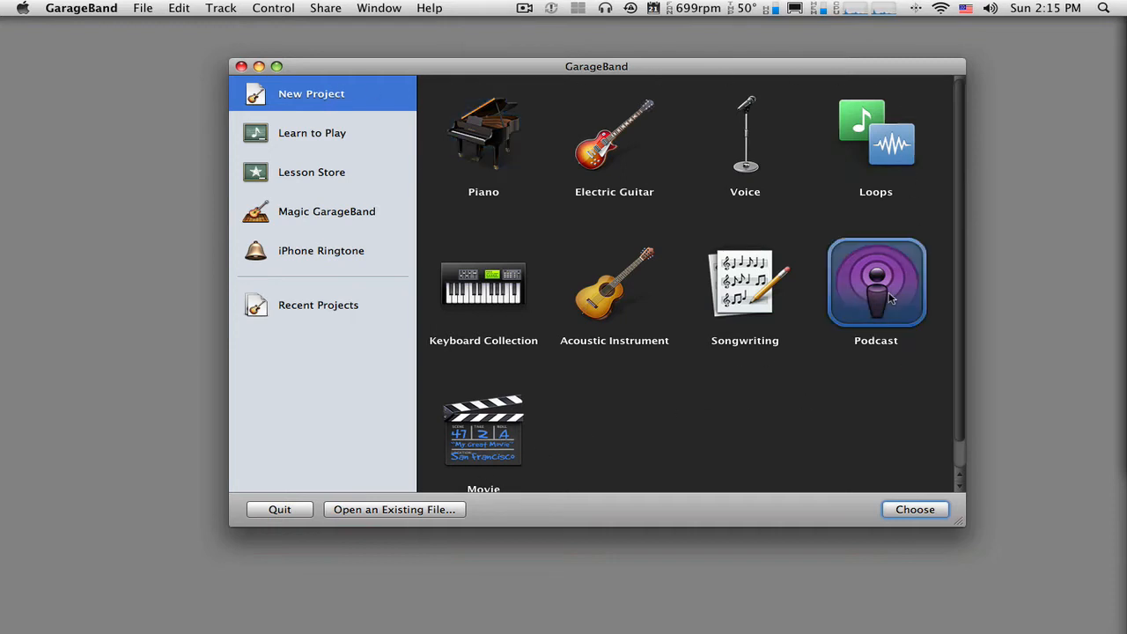
pyautogui.click(926, 515)
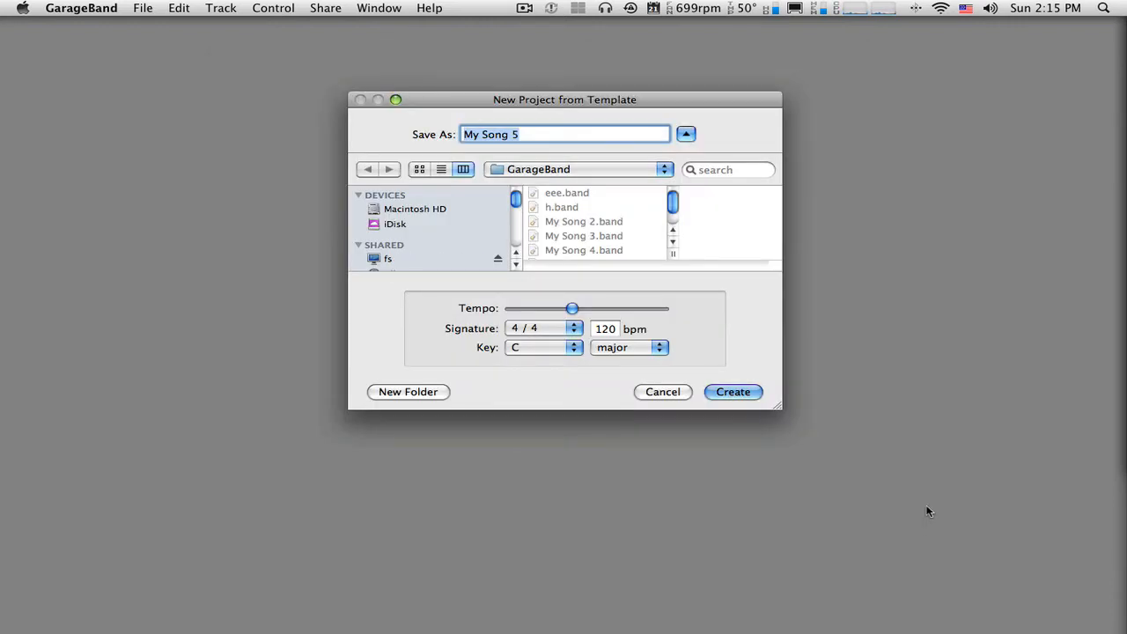
pyautogui.write('Sample')
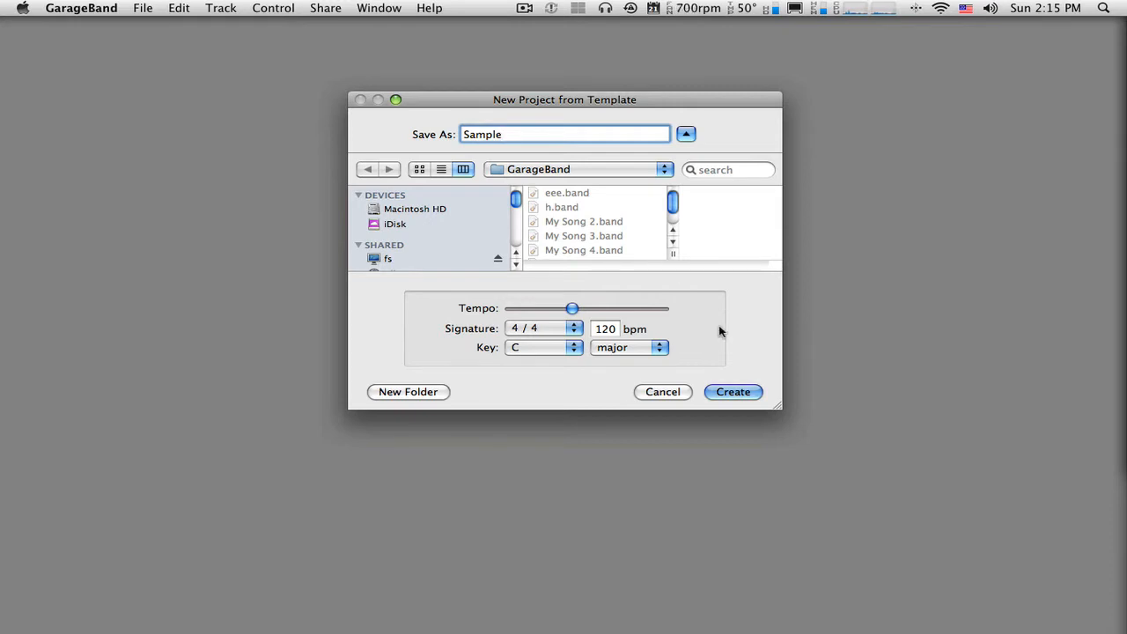
pyautogui.click(733, 392)
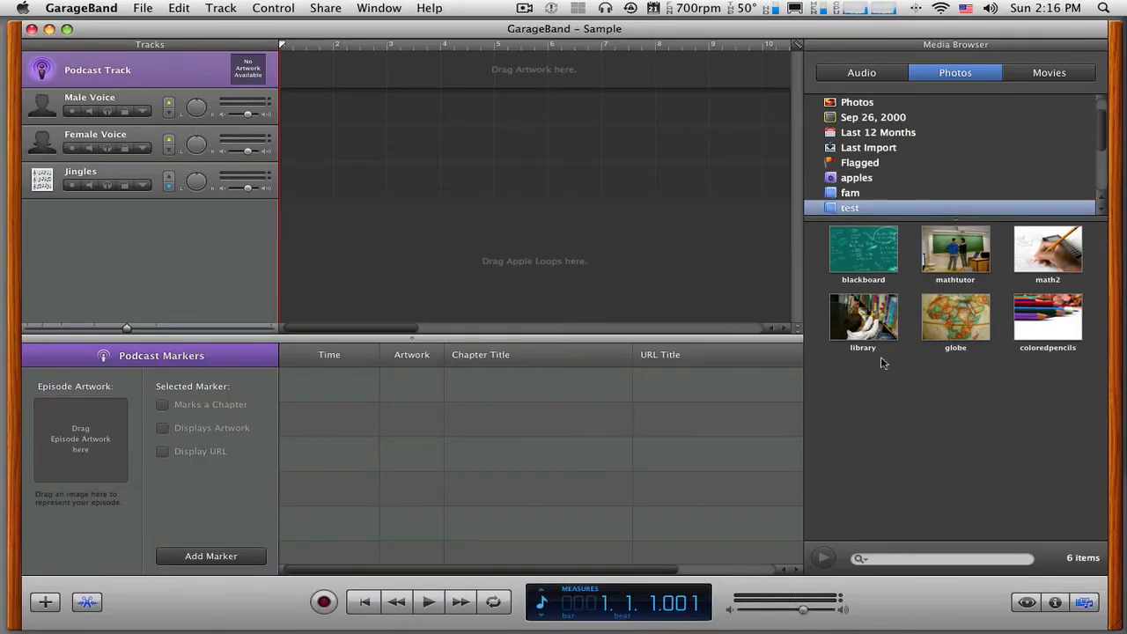
pyautogui.moveTo(573, 32); pyautogui.dragTo(567, 29)
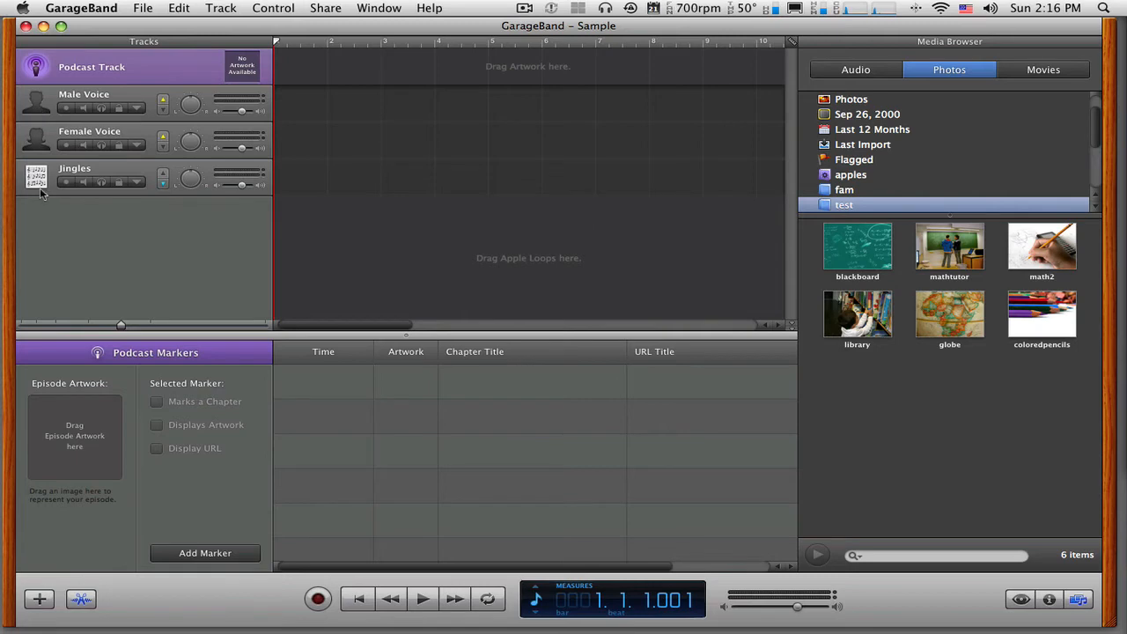
# - Select the Male Voice, Female Voice and Jingles tracks in turn to examine the podcast template's audio tracks
pyautogui.click(37, 103)
pyautogui.click(37, 136)
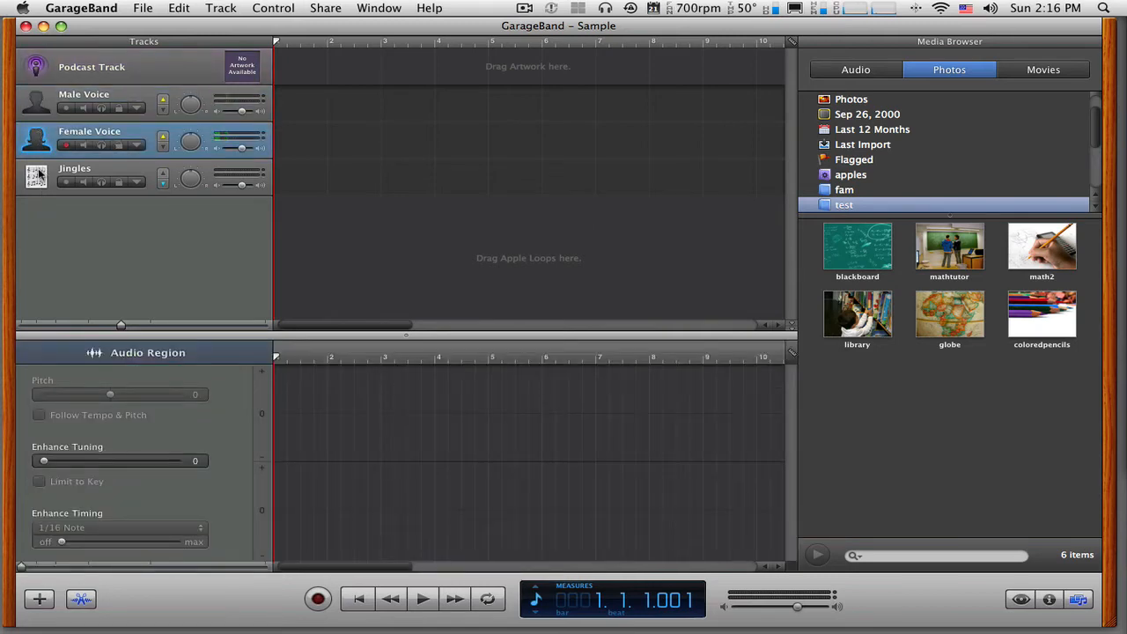
pyautogui.click(38, 174)
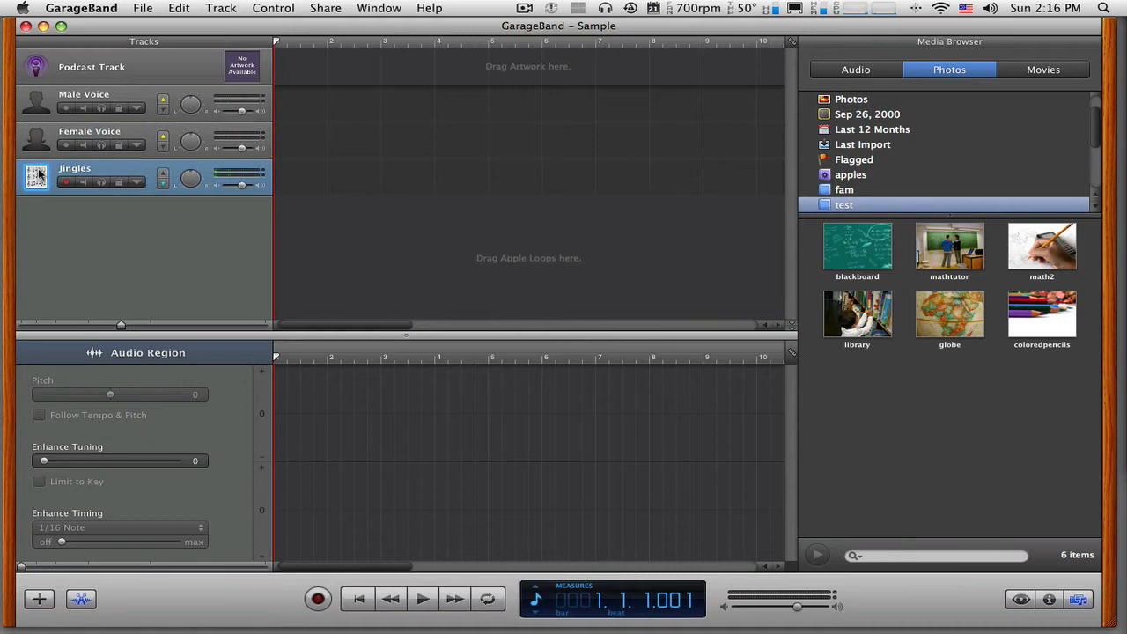
pyautogui.click(39, 99)
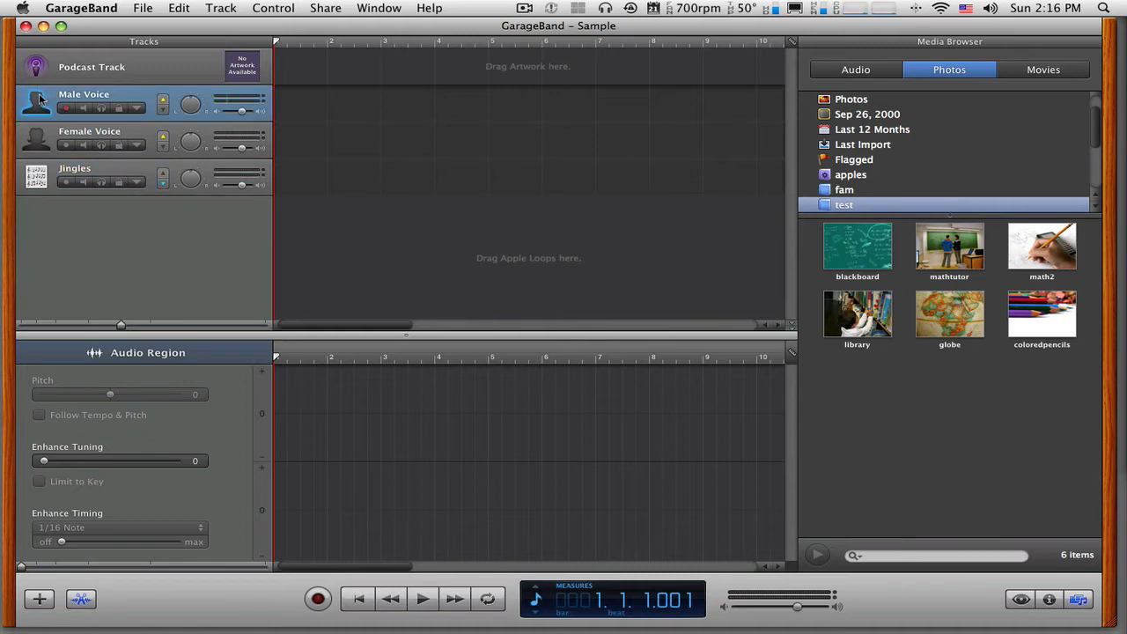
# - Delete the Female Voice track from the podcast project
pyautogui.click(48, 145)
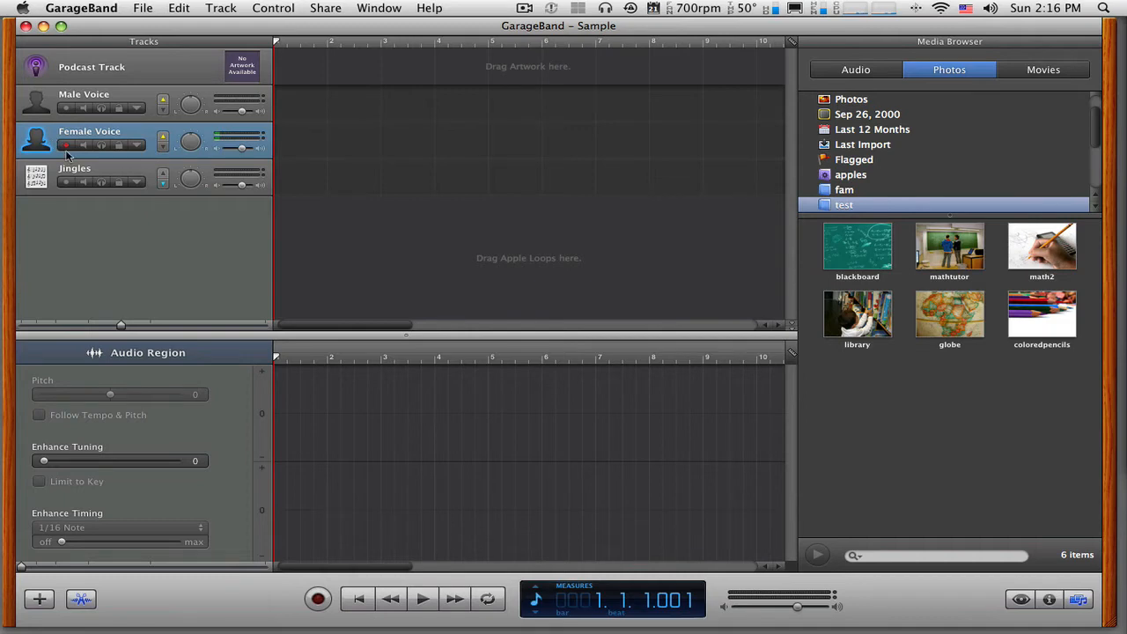
pyautogui.click(220, 9)
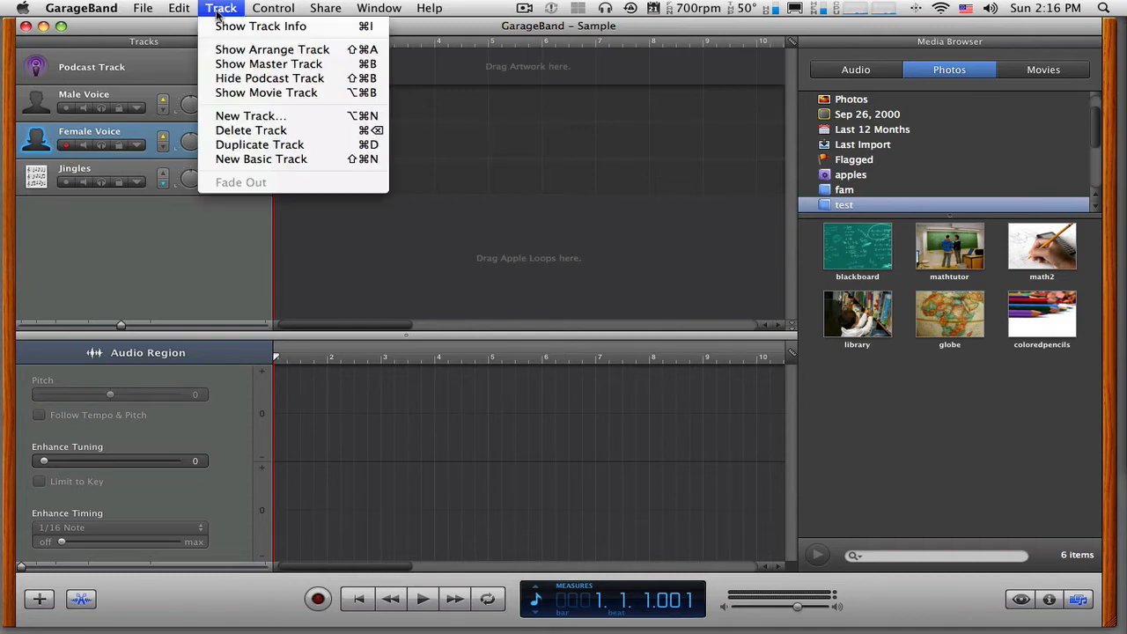
pyautogui.click(222, 133)
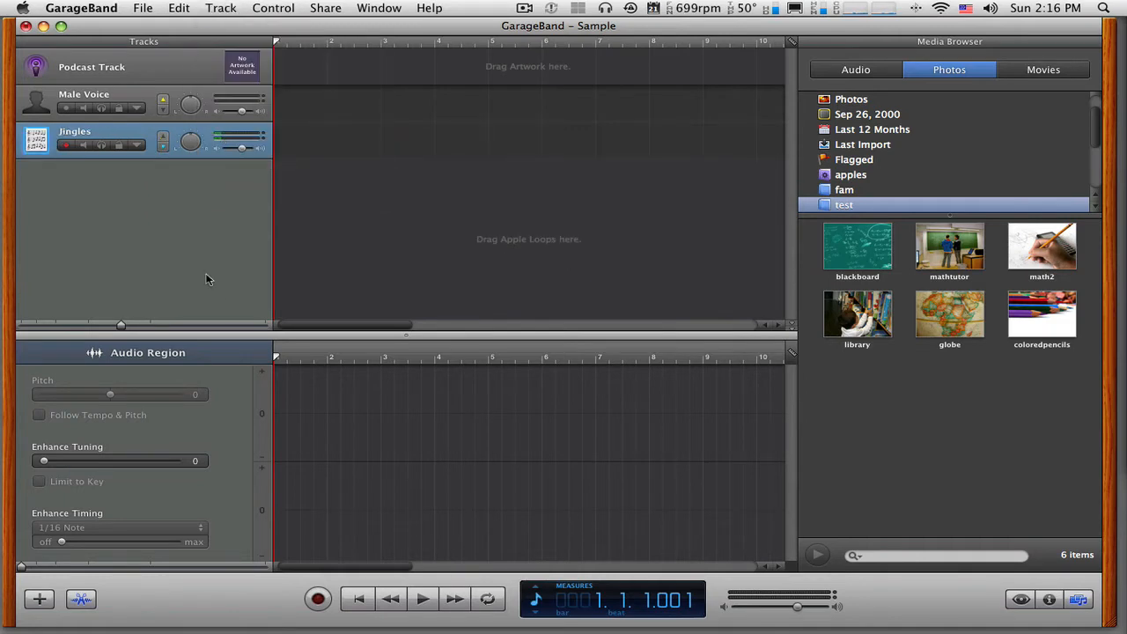
# - Switch between the Male Voice and Jingles tracks, leaving Male Voice as the active track
pyautogui.click(121, 97)
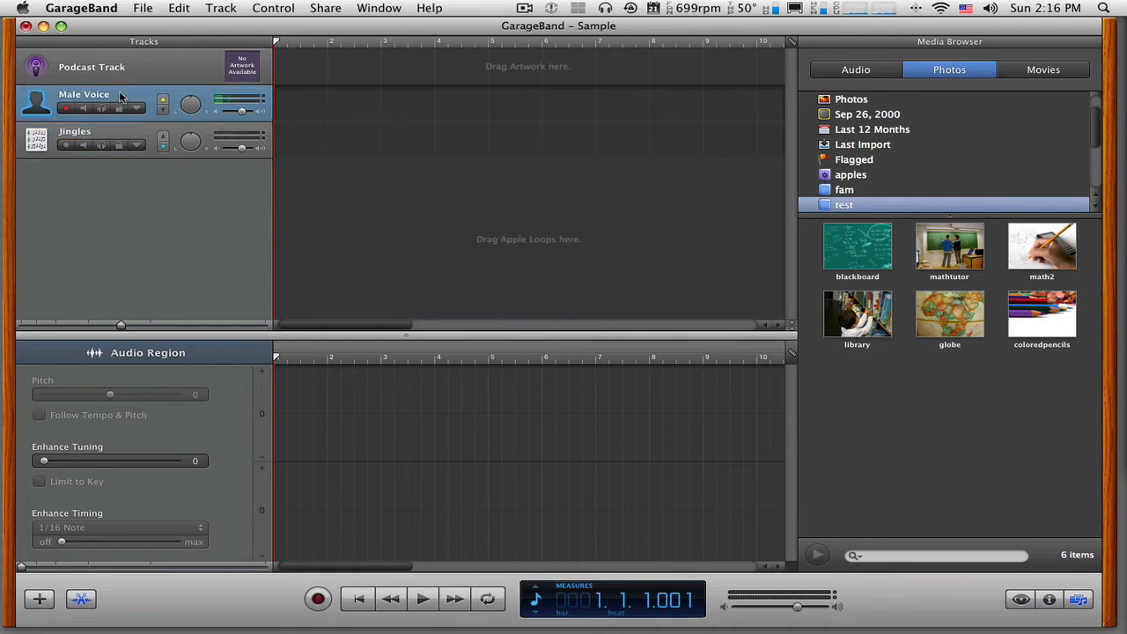
pyautogui.click(40, 142)
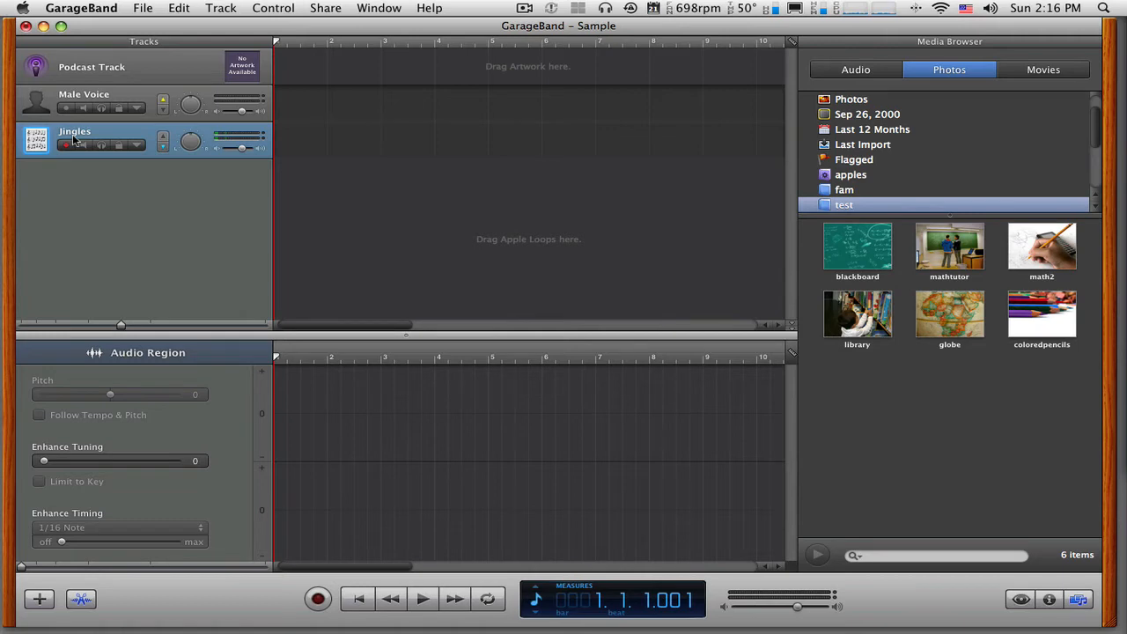
pyautogui.click(39, 113)
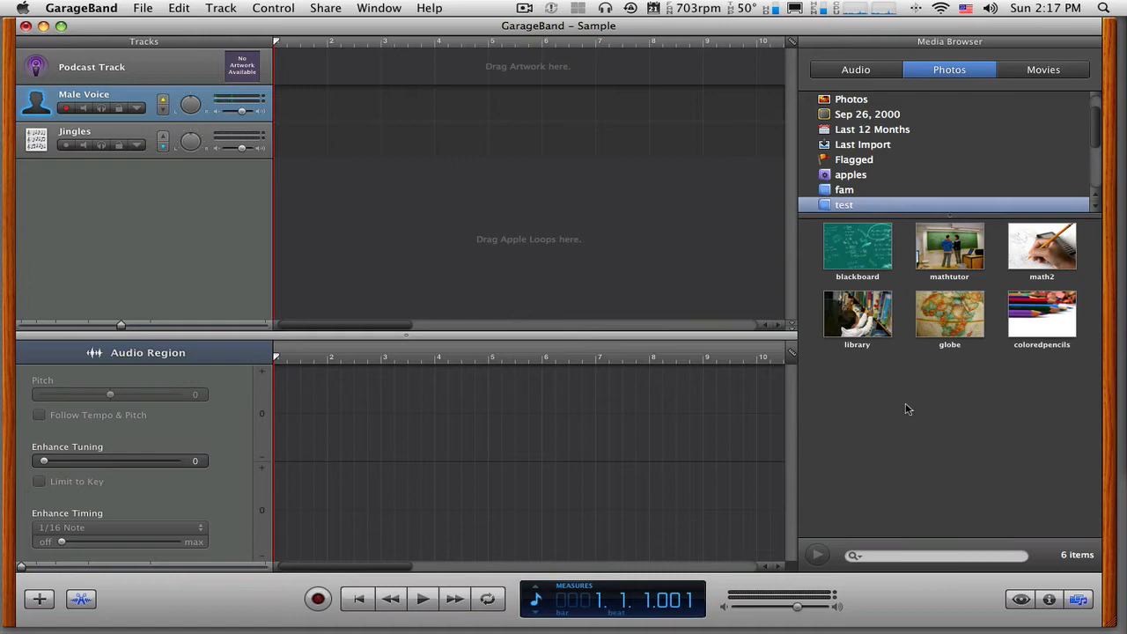
# - Browse the audio in the Media Browser, view the songs of Billy Joel – Piano Man, and return to the list's beginning
pyautogui.click(854, 70)
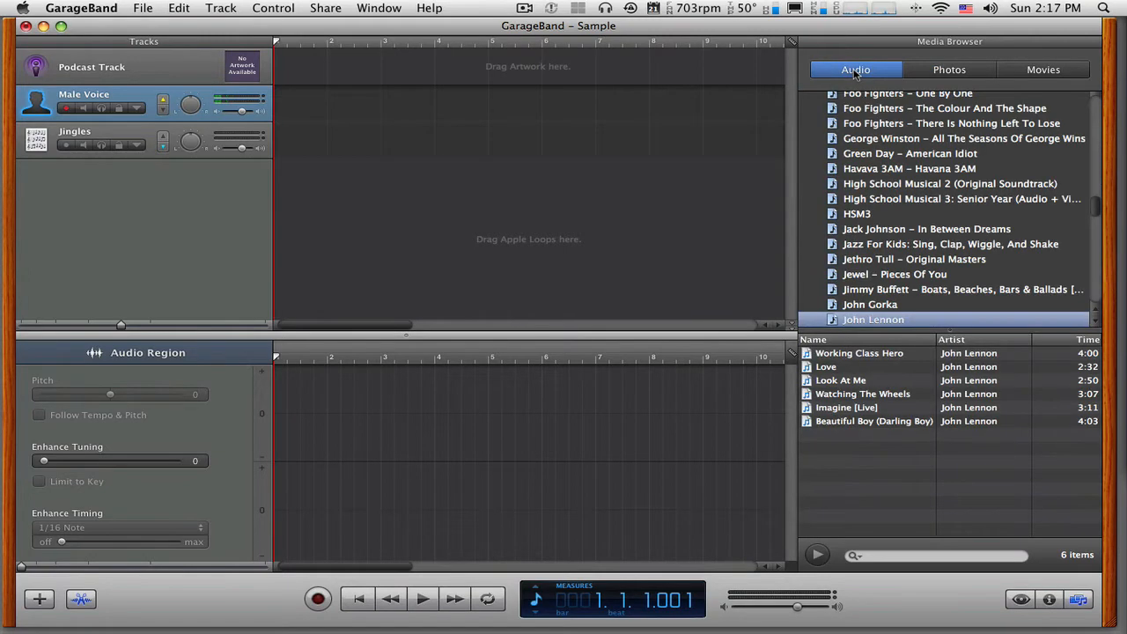
pyautogui.moveTo(1095, 208); pyautogui.dragTo(1094, 103)
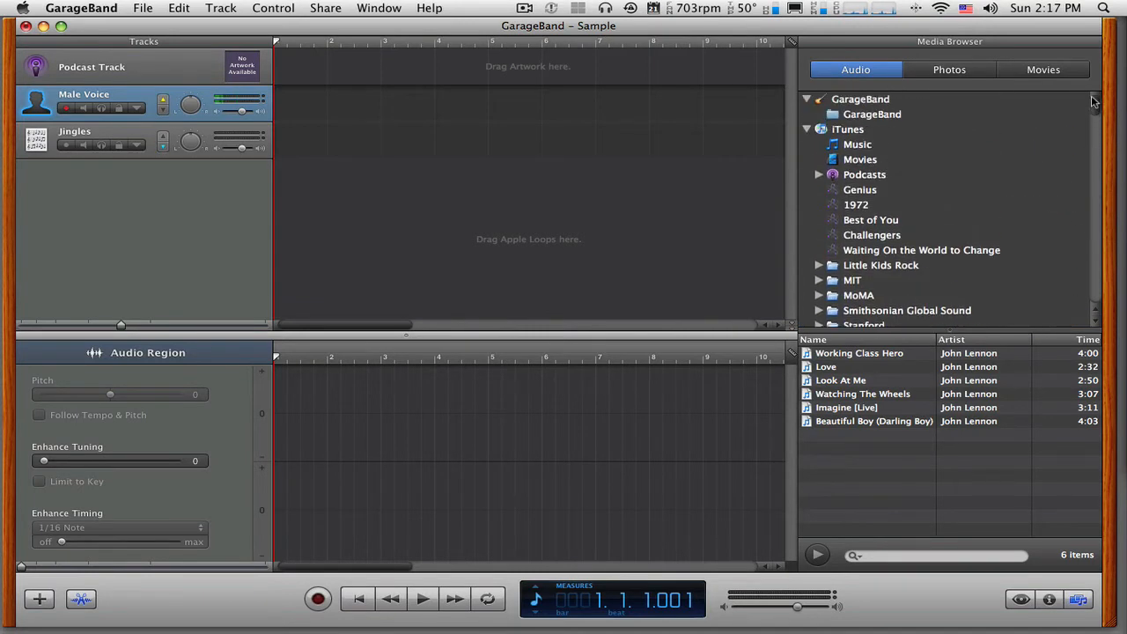
pyautogui.scroll(-8, 958, 221)
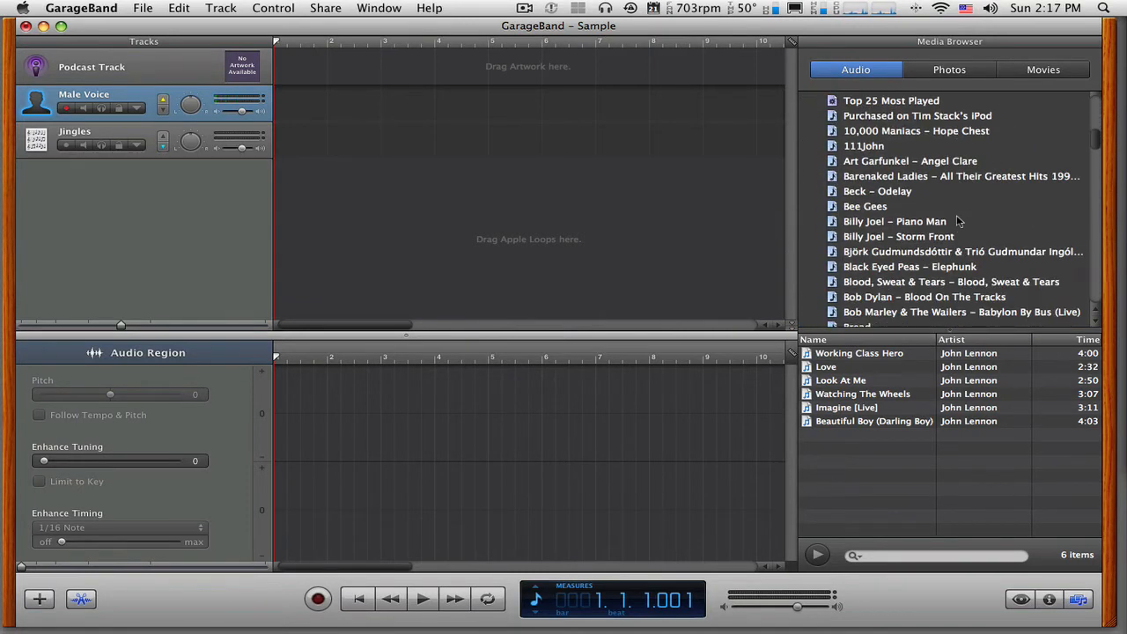
pyautogui.click(959, 221)
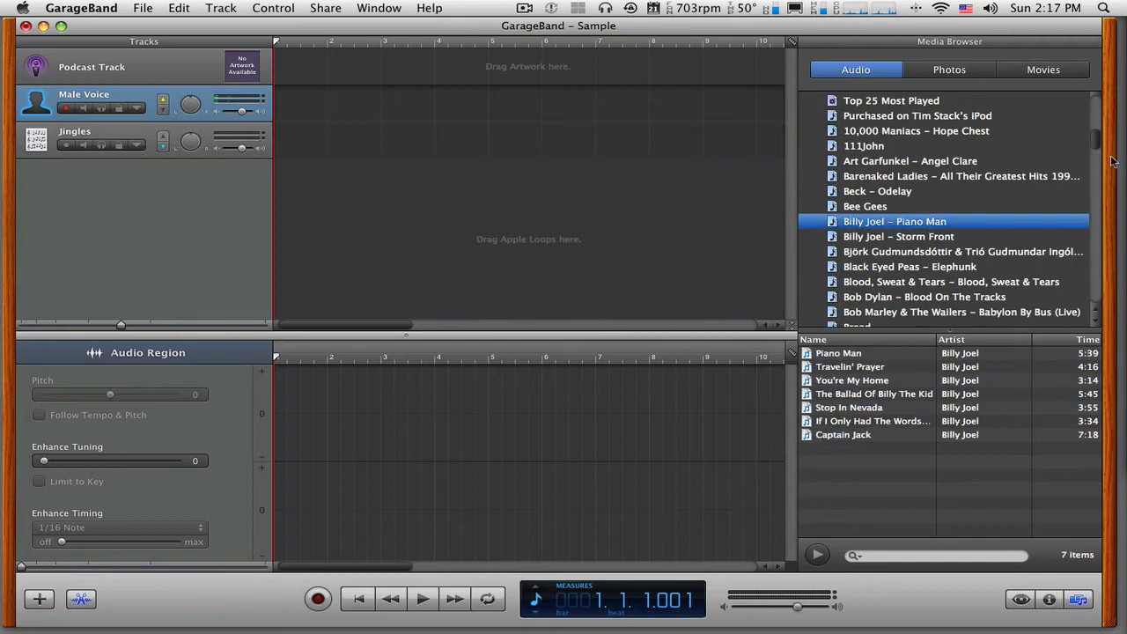
pyautogui.moveTo(1097, 141); pyautogui.dragTo(1097, 98)
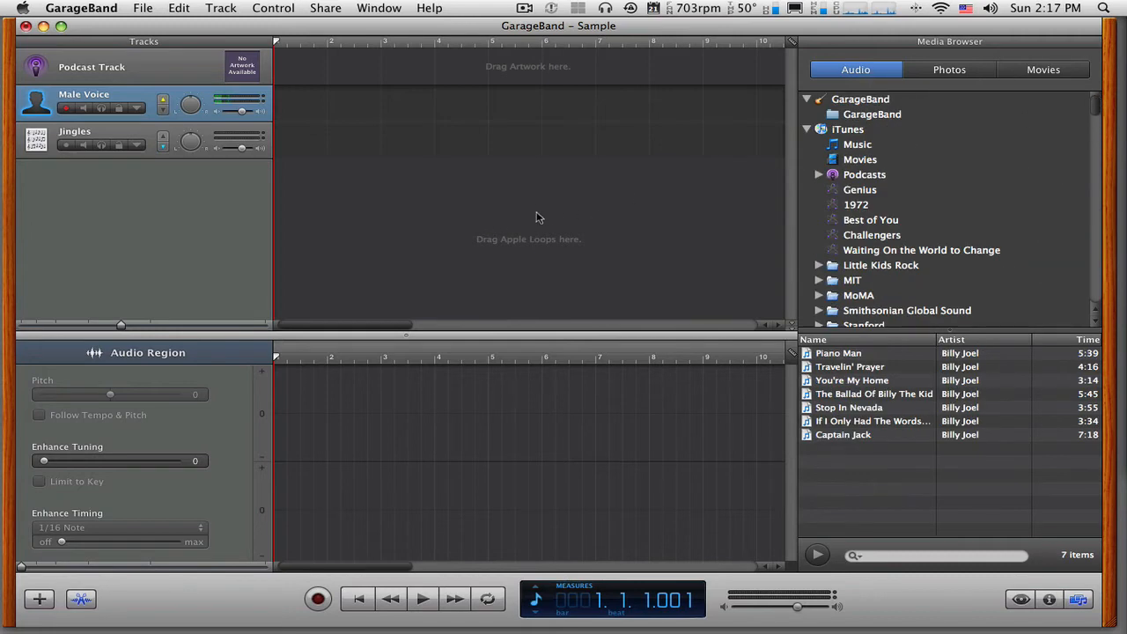
# - Browse the iPhoto albums in the Media Browser, viewing the shared apples and Moab Day One albums
pyautogui.click(959, 74)
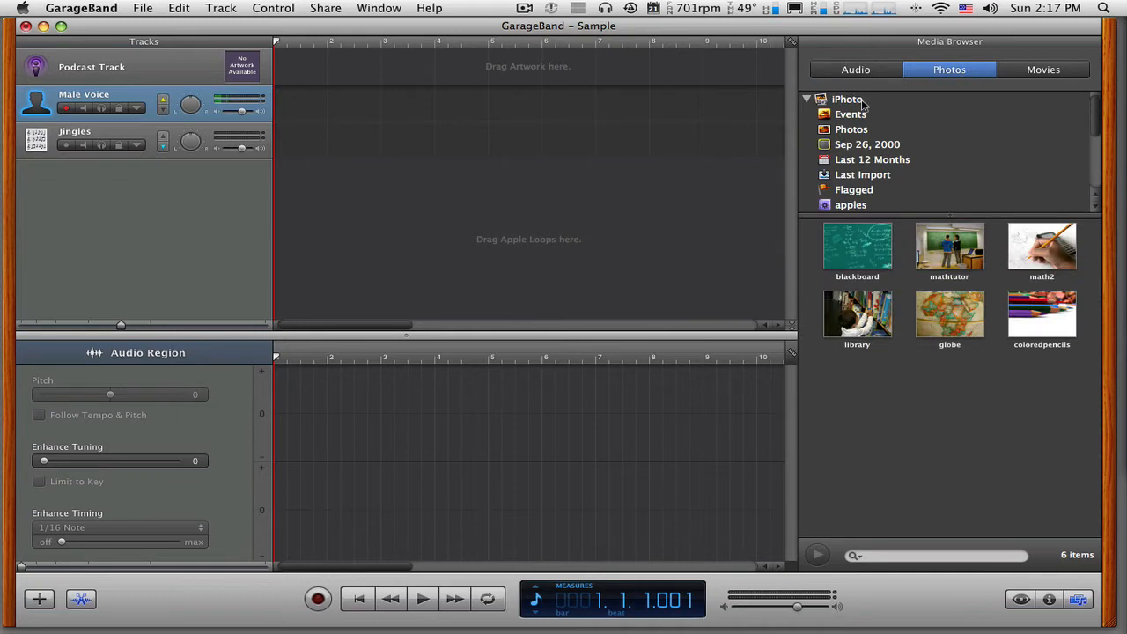
pyautogui.scroll(-5, 863, 105)
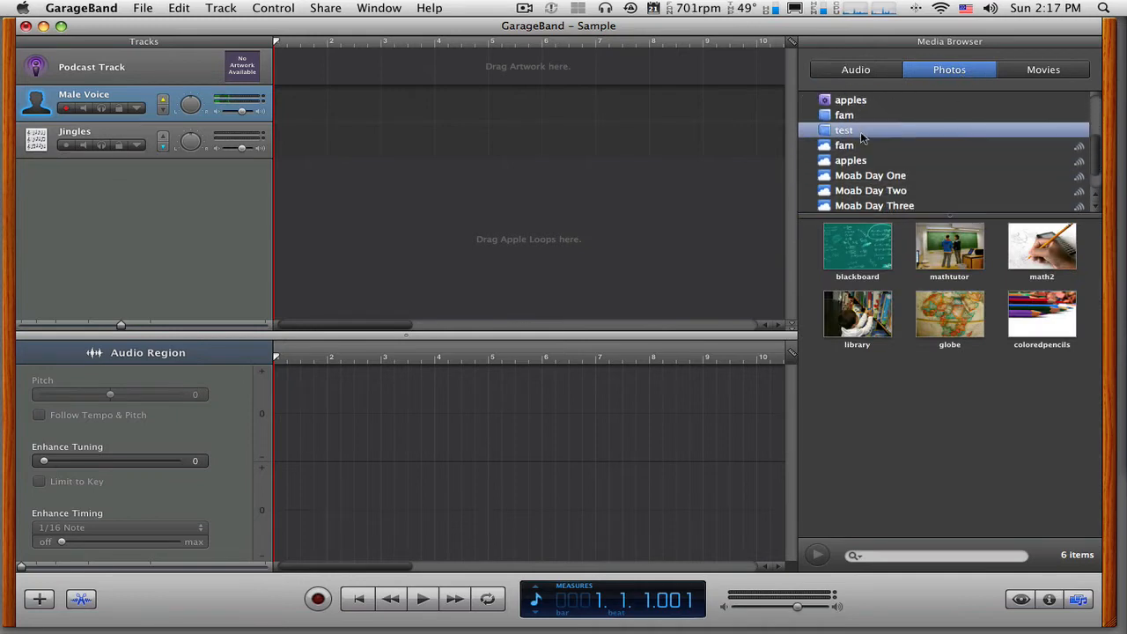
pyautogui.click(862, 145)
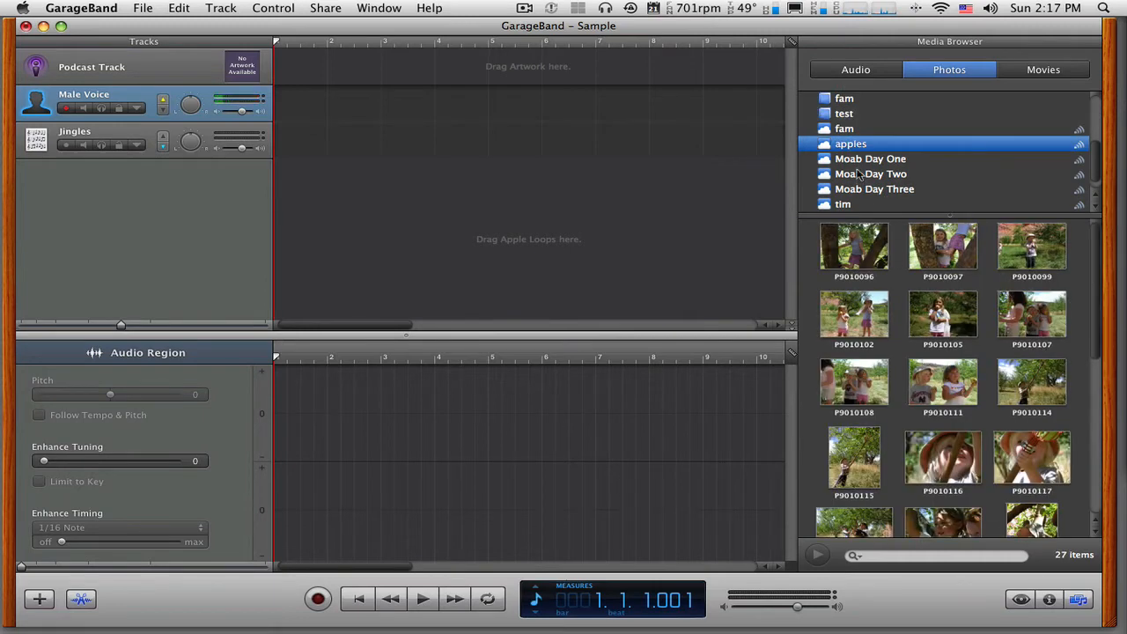
pyautogui.click(856, 161)
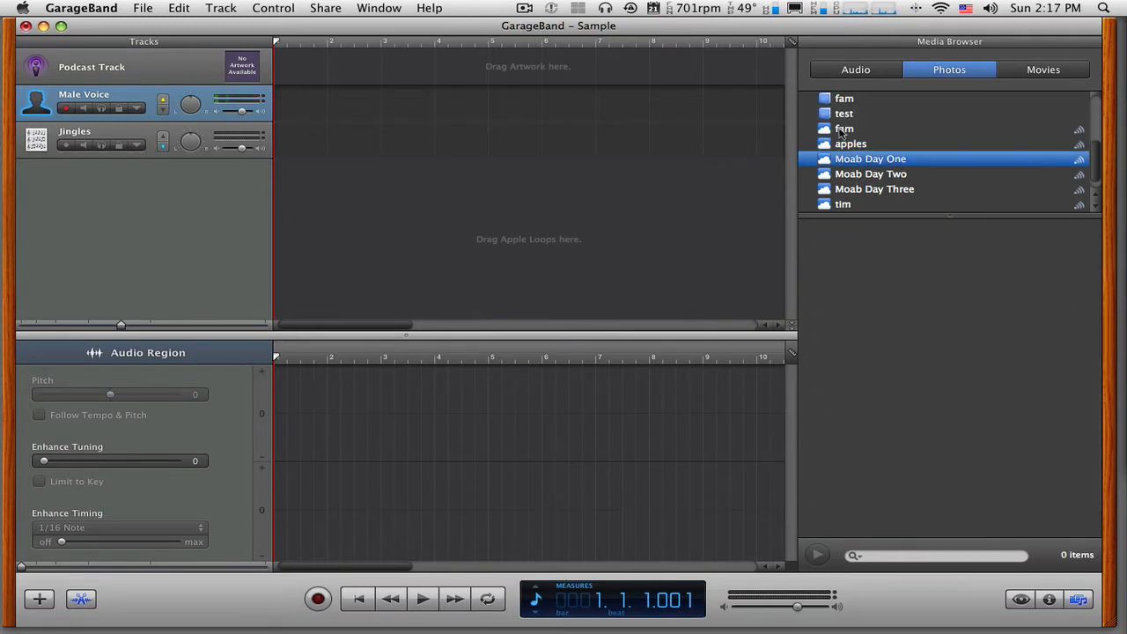
# - View the photos in the test album and the available movies in the Media Browser
pyautogui.click(843, 129)
pyautogui.click(843, 115)
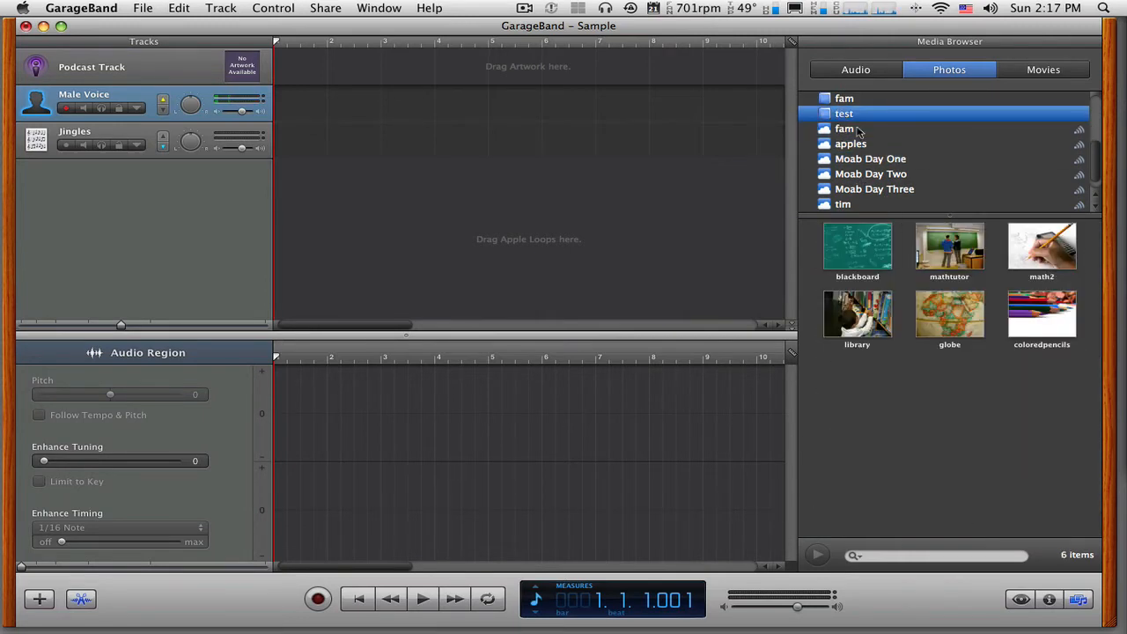
pyautogui.scroll(5, 856, 134)
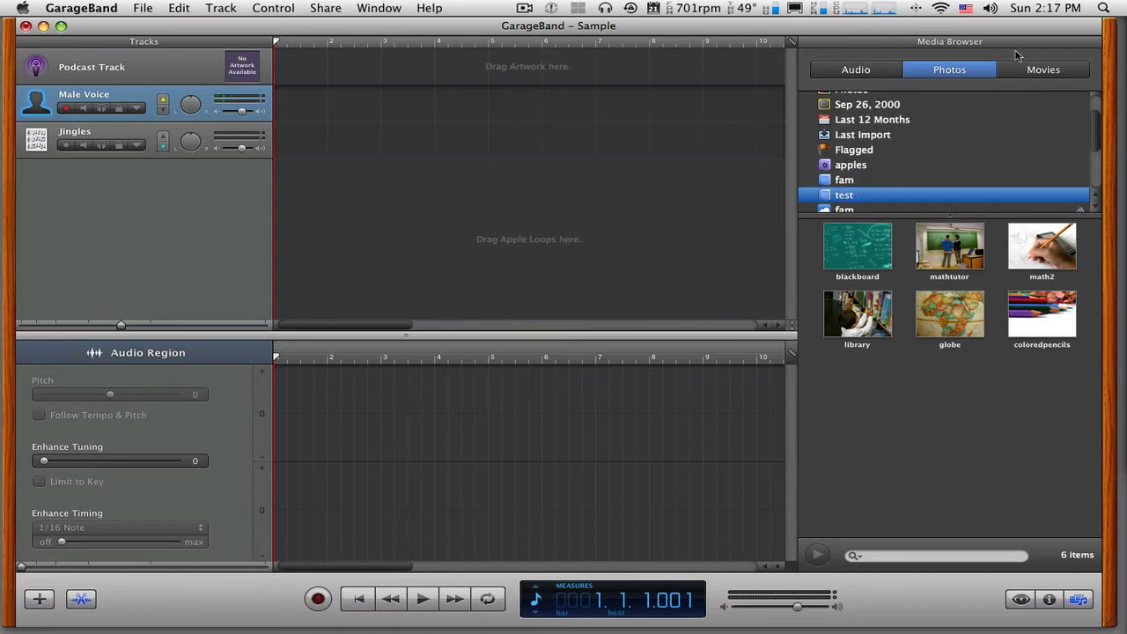
pyautogui.click(1040, 81)
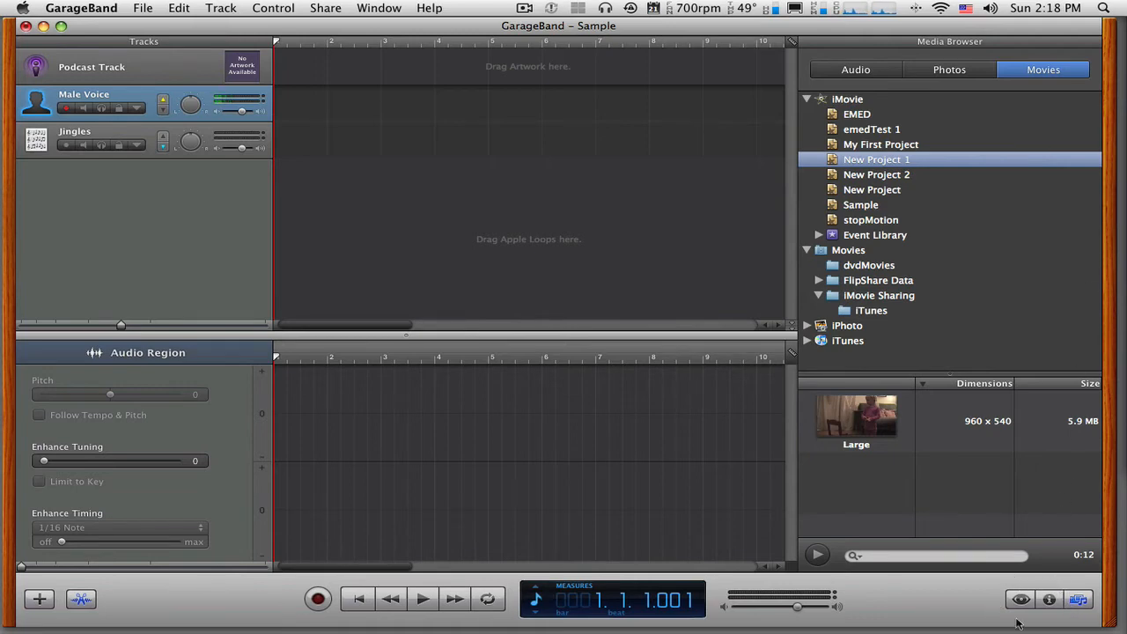
# - Toggle the Media Browser's visibility and leave it hidden
pyautogui.click(1080, 600)
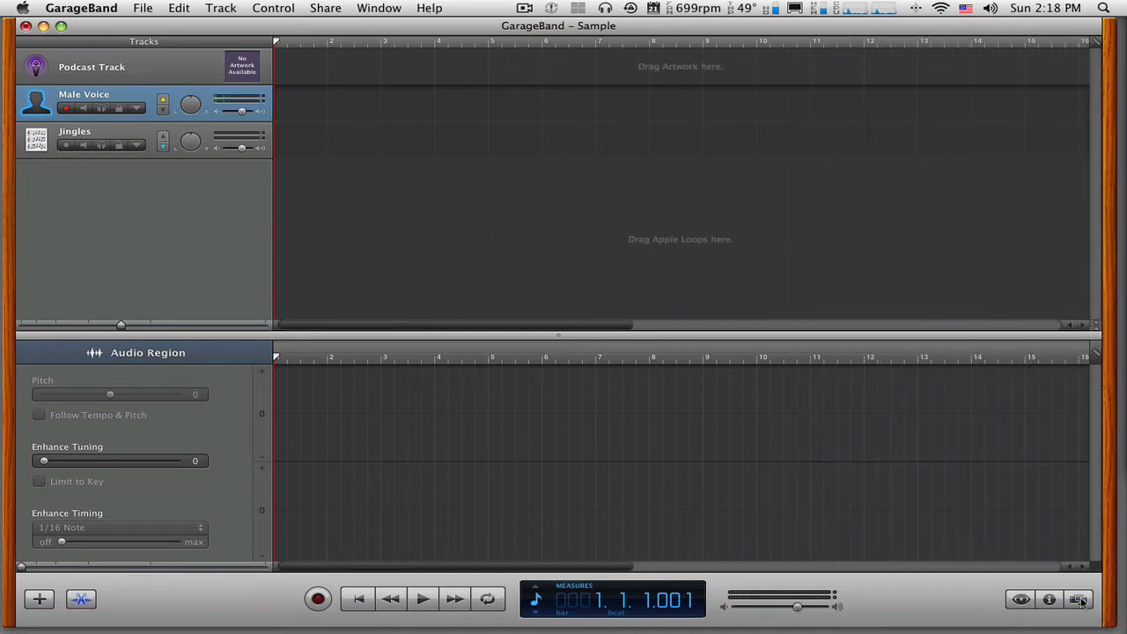
pyautogui.click(1081, 599)
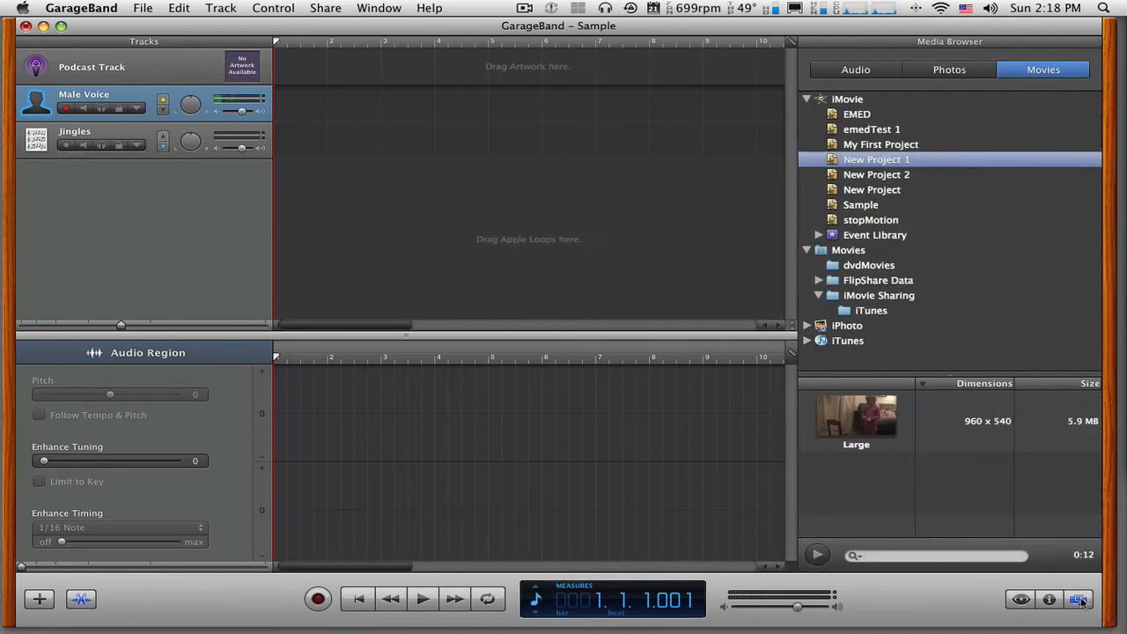
pyautogui.click(1080, 600)
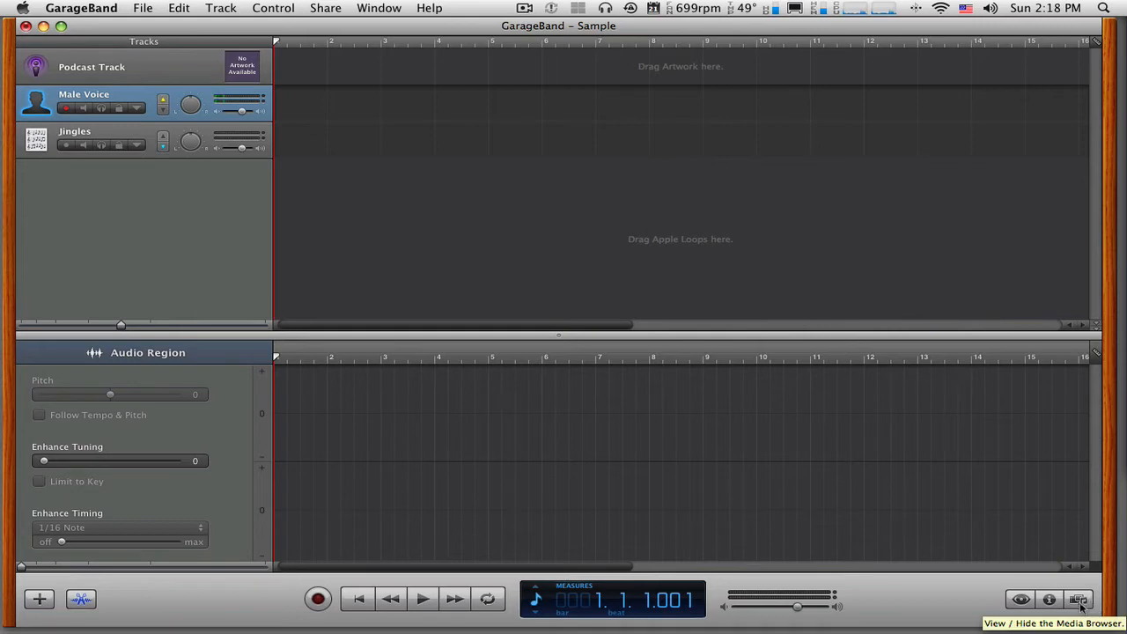
# - Show the track info and view the instrument settings of the Male Voice and Jingles tracks
pyautogui.click(1050, 600)
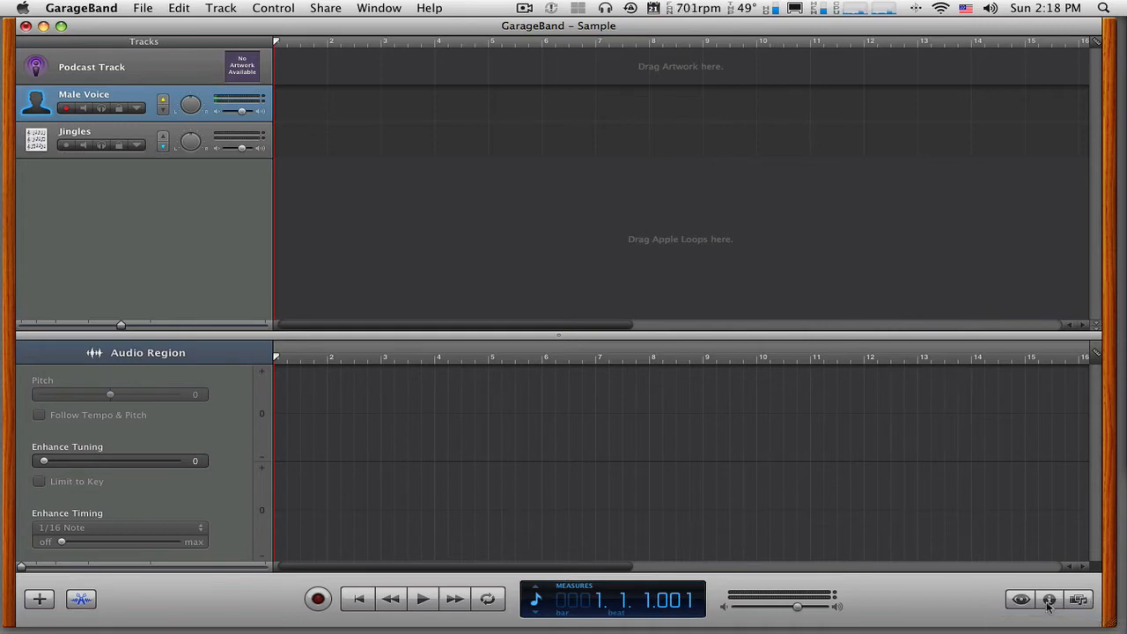
pyautogui.click(1049, 601)
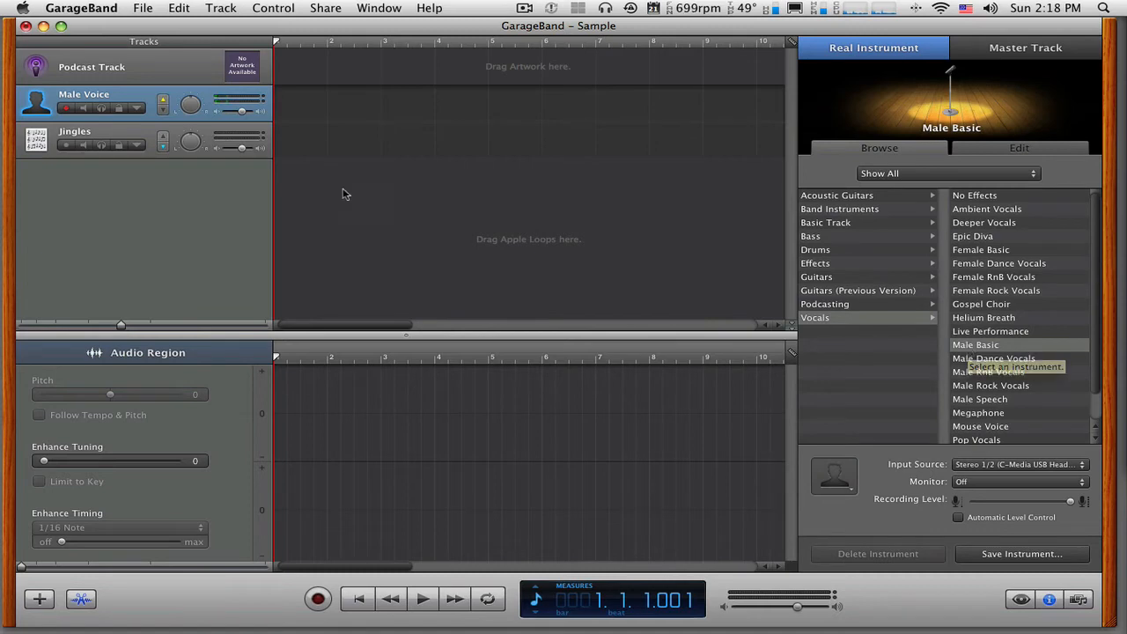
pyautogui.click(39, 134)
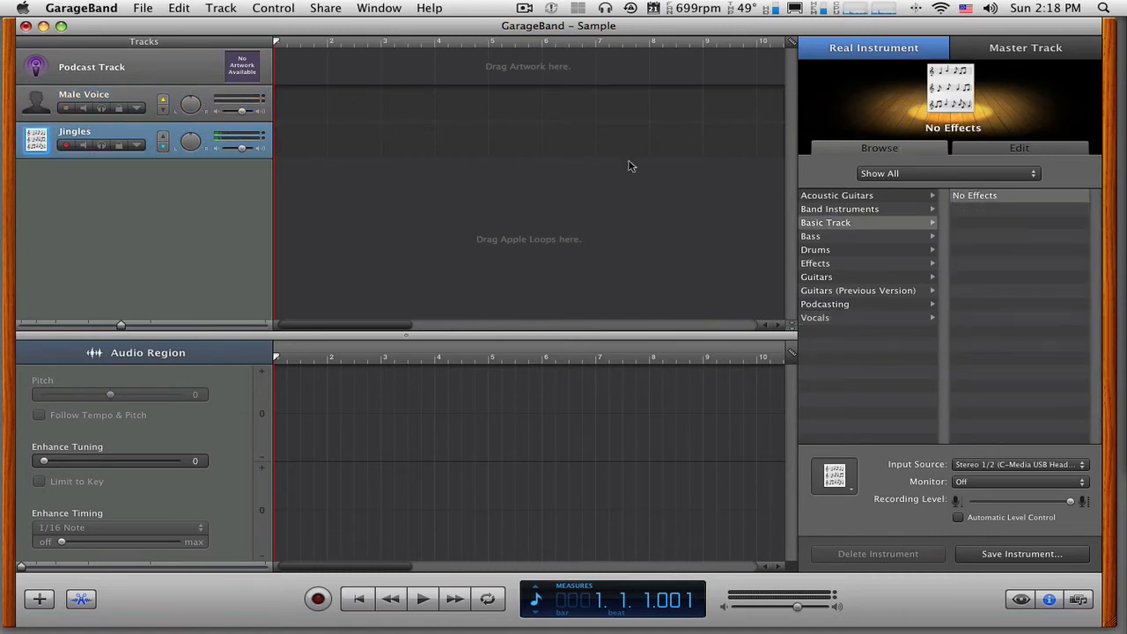
# - View the Podcast Track's info and go through its title, artist and composer fields
pyautogui.click(96, 67)
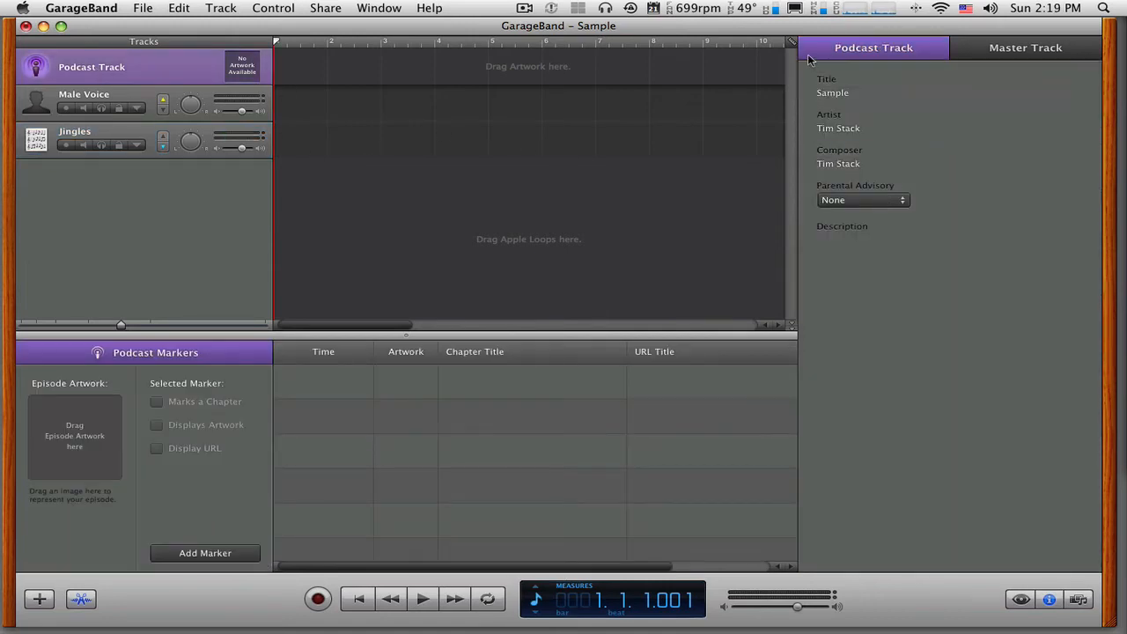
pyautogui.click(844, 95)
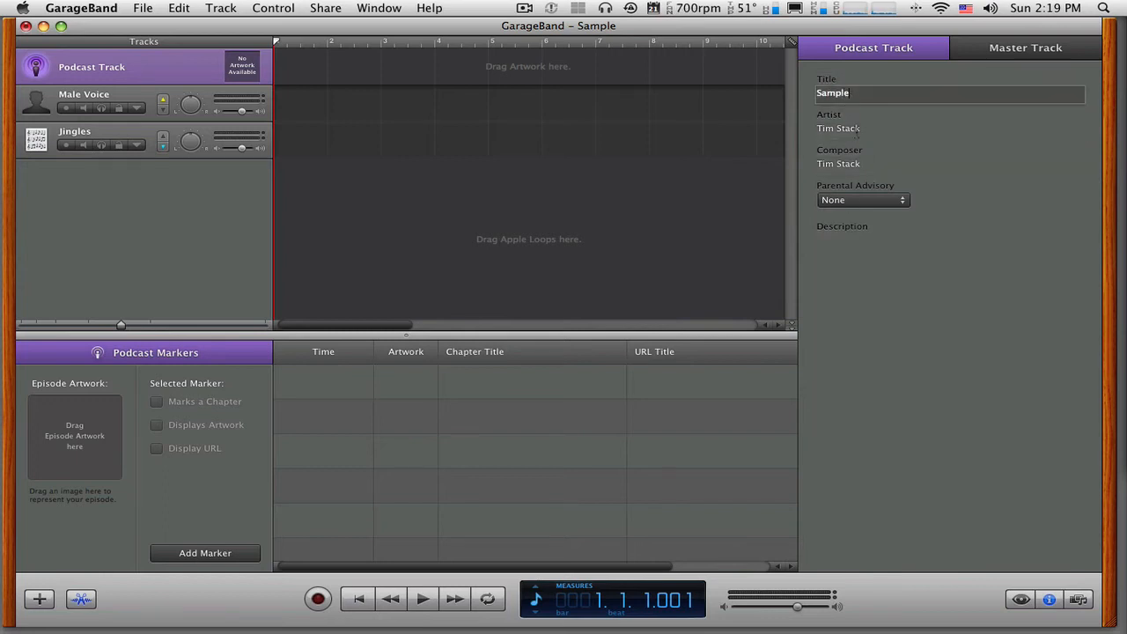
pyautogui.click(856, 131)
pyautogui.click(861, 165)
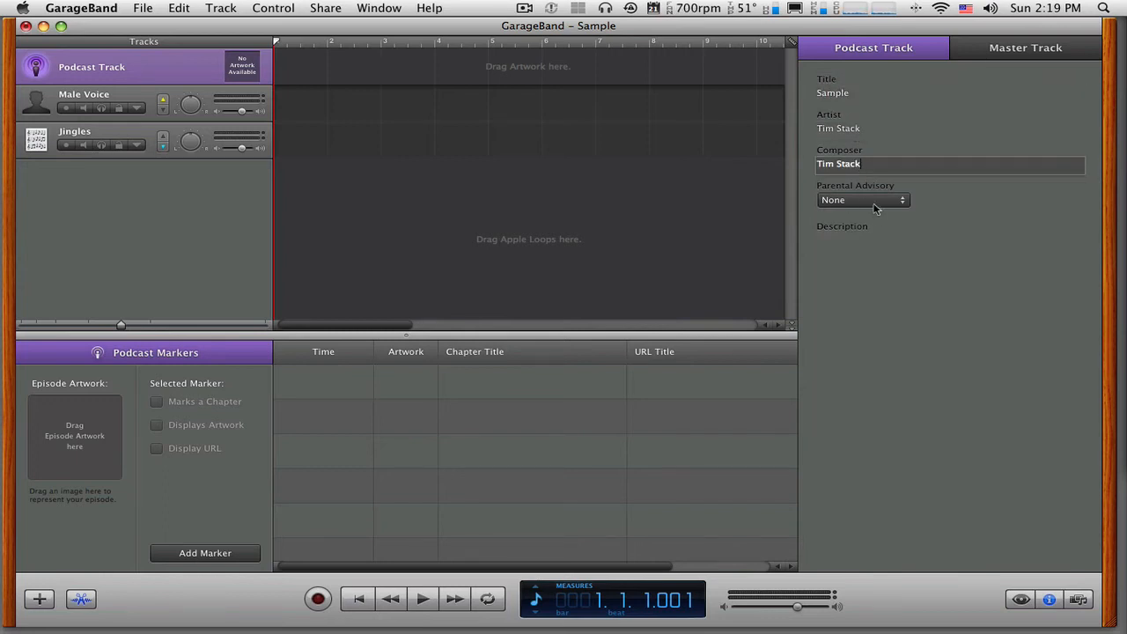
# - Set the podcast's parental advisory to Clean, open the empty description for editing and hide the track info
pyautogui.click(876, 203)
pyautogui.click(876, 208)
pyautogui.click(876, 208)
pyautogui.click(846, 215)
pyautogui.click(858, 264)
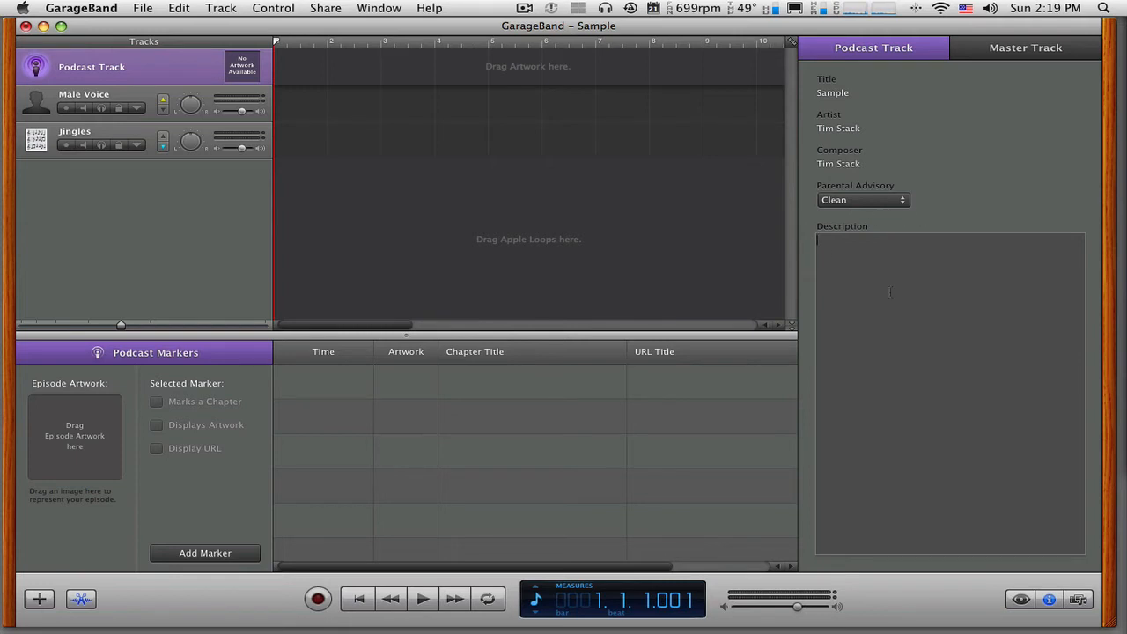
pyautogui.click(1049, 600)
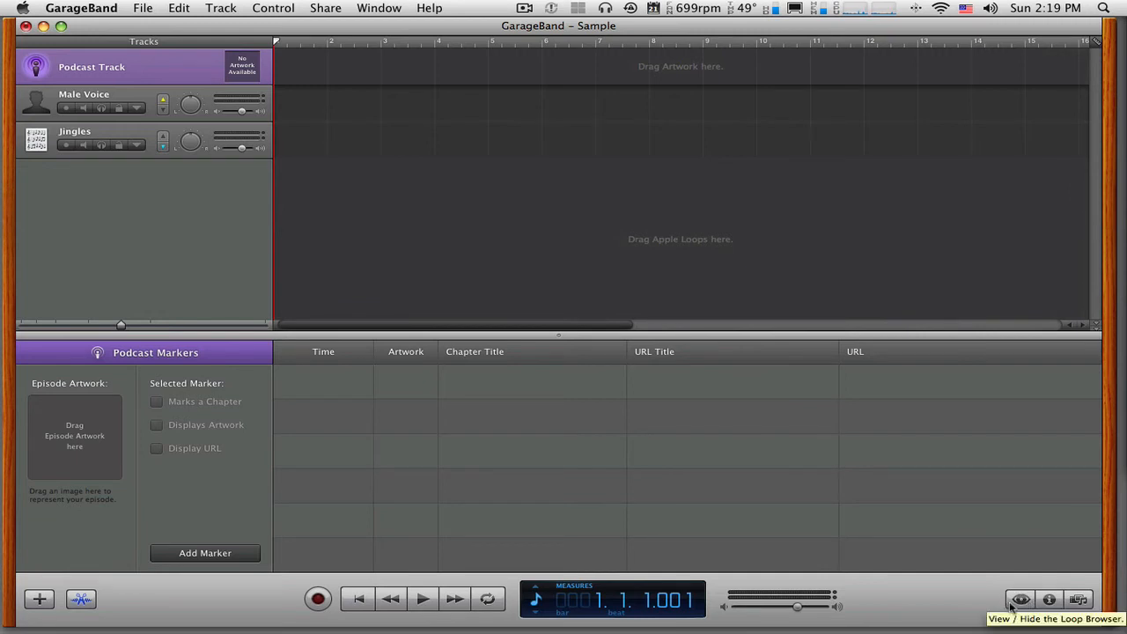
# - Show the Loop Browser and preview the Borealis cinematic jingle and the Cartoon Boing Boing stinger
pyautogui.click(1021, 599)
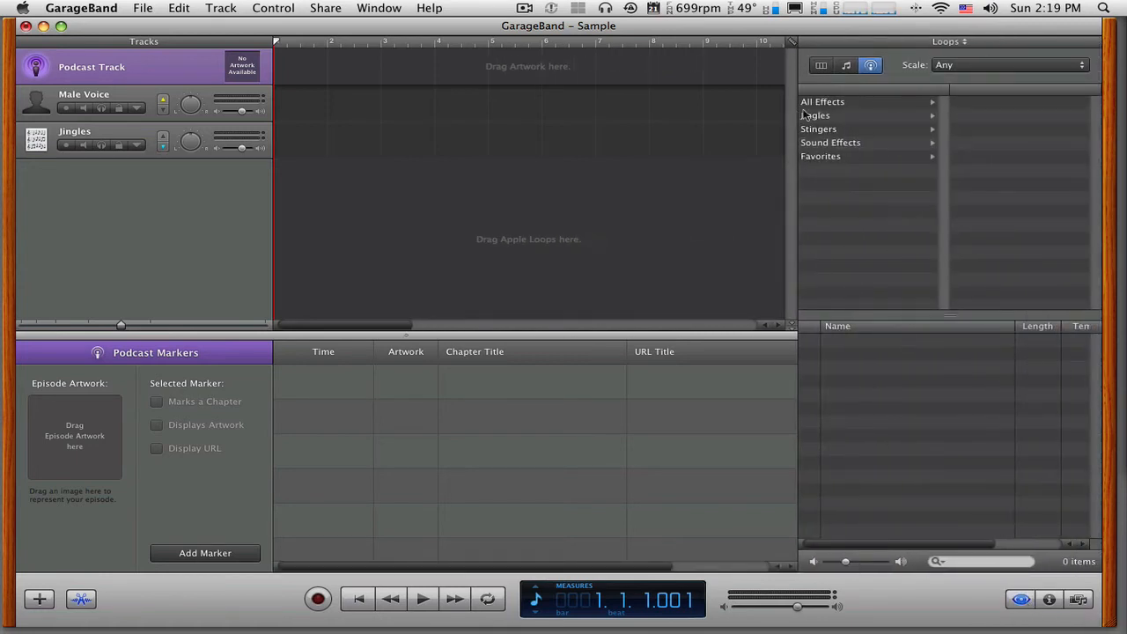
pyautogui.click(833, 116)
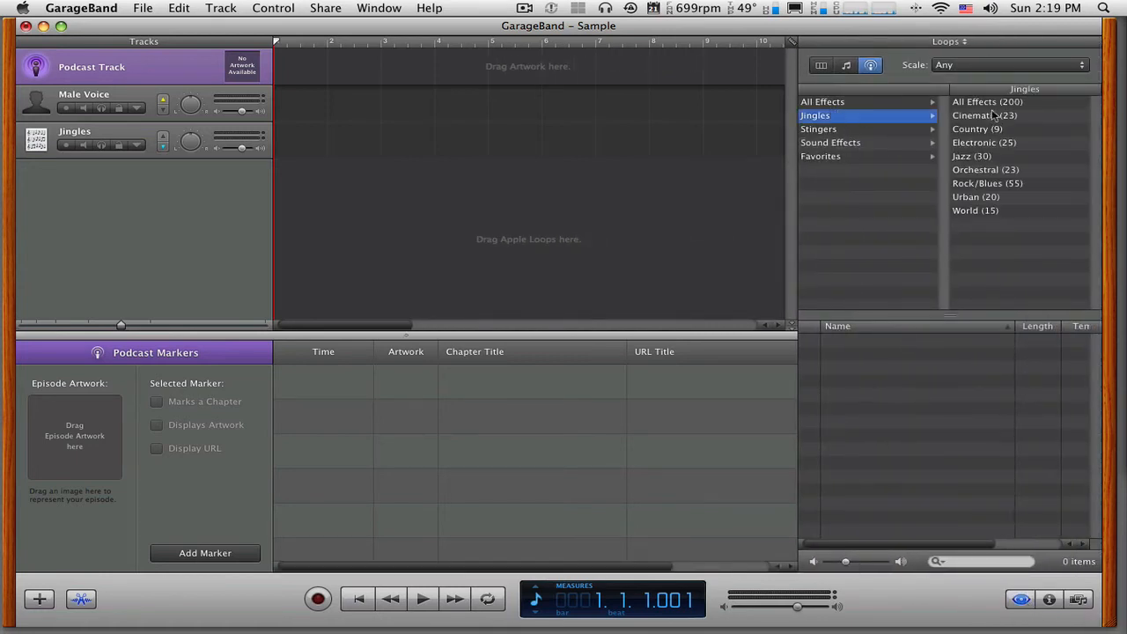
pyautogui.click(993, 115)
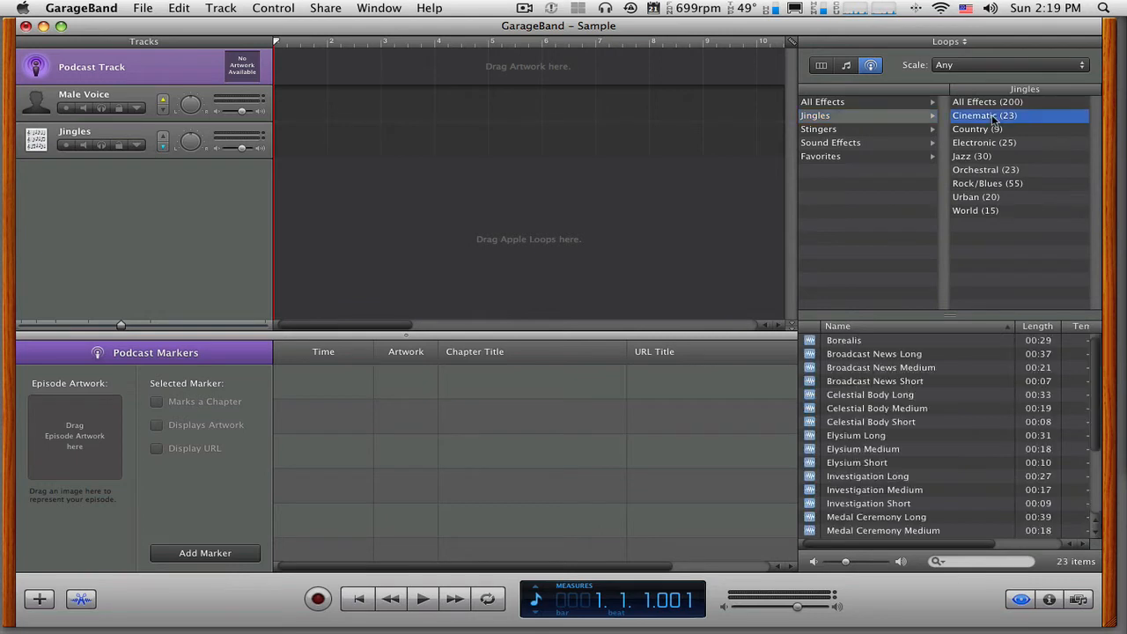
pyautogui.click(854, 341)
pyautogui.click(854, 341)
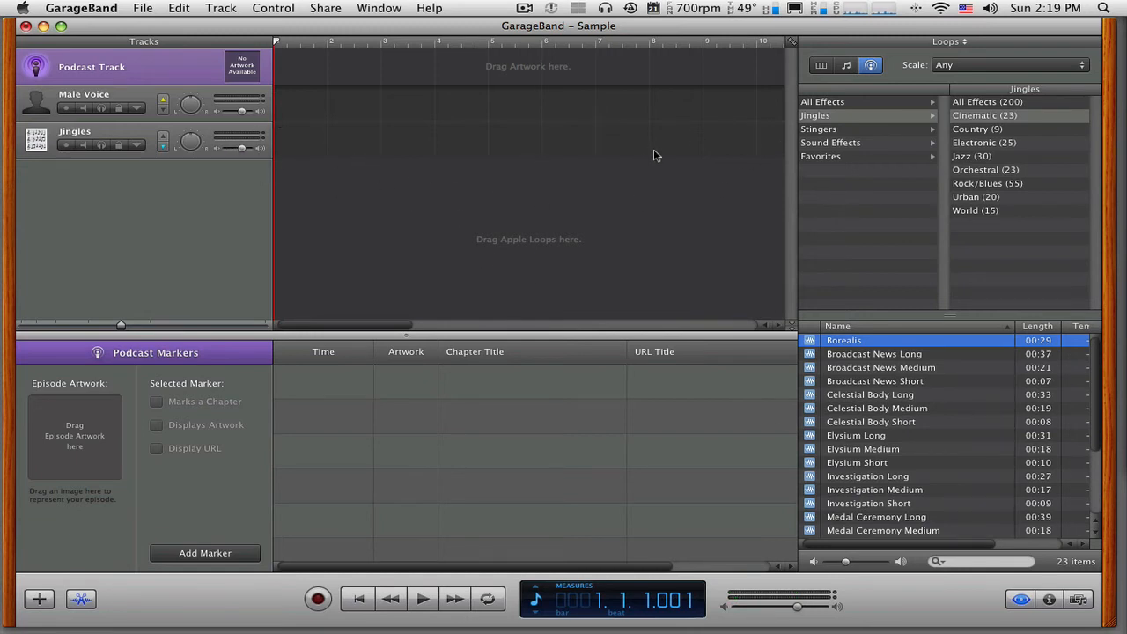
pyautogui.click(838, 131)
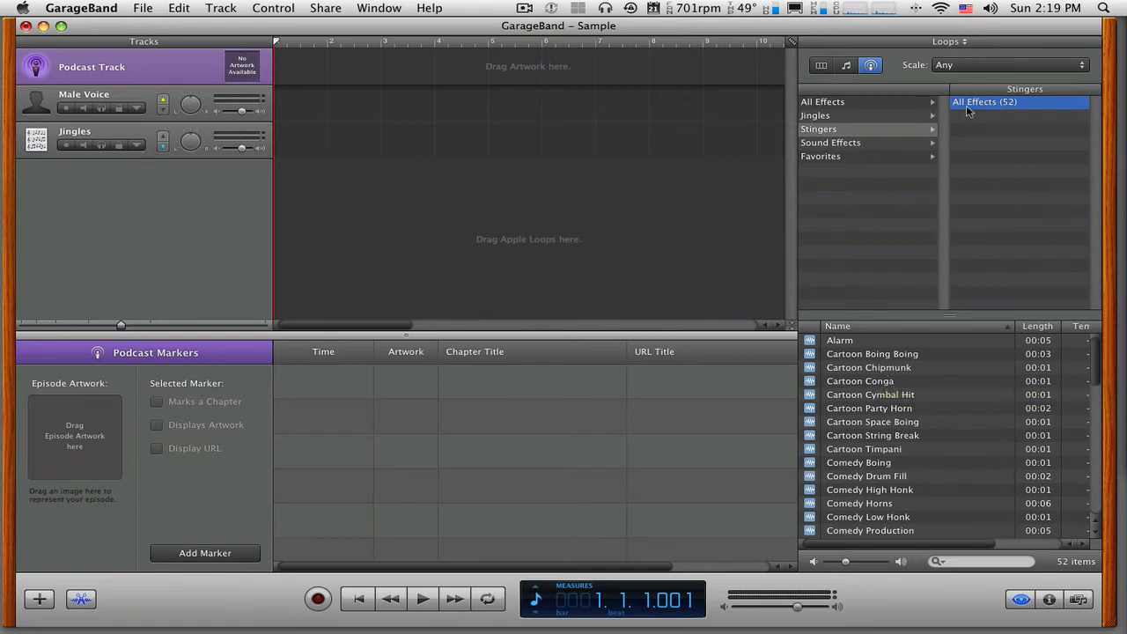
pyautogui.click(891, 355)
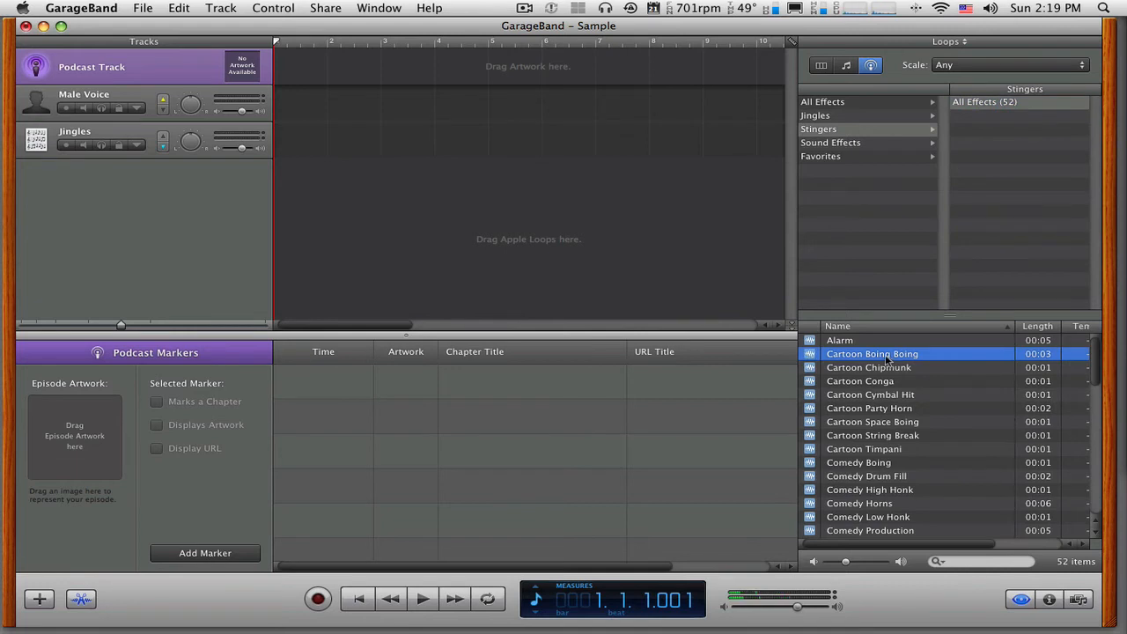
# - Preview the Space Ship Siren from the Sci-Fi sound effects and hide the Loop Browser
pyautogui.click(868, 146)
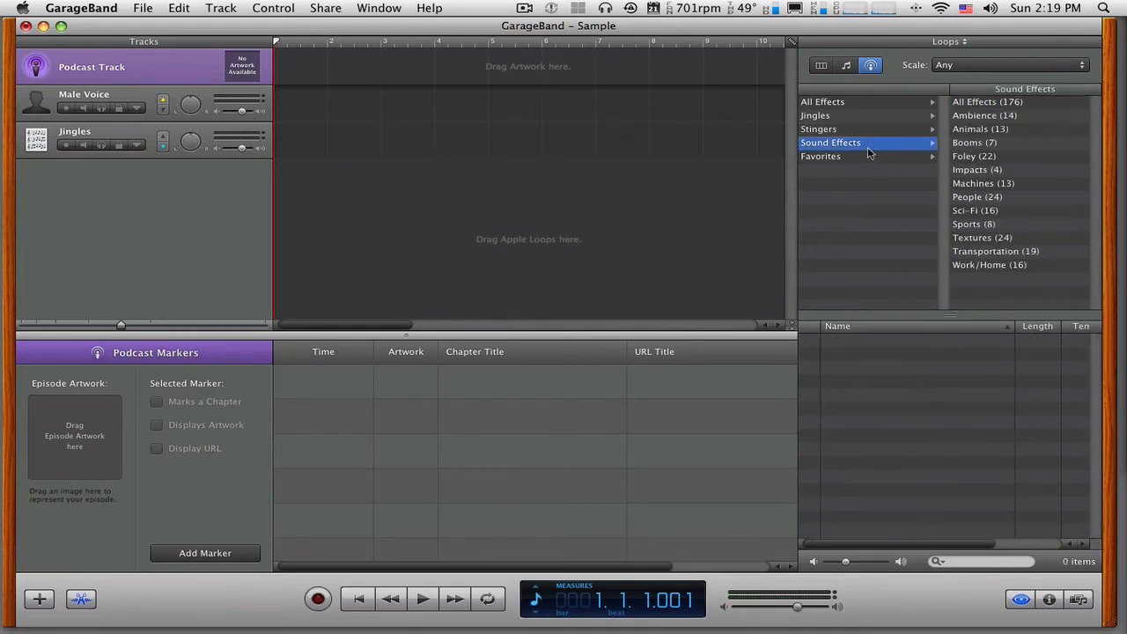
pyautogui.click(967, 211)
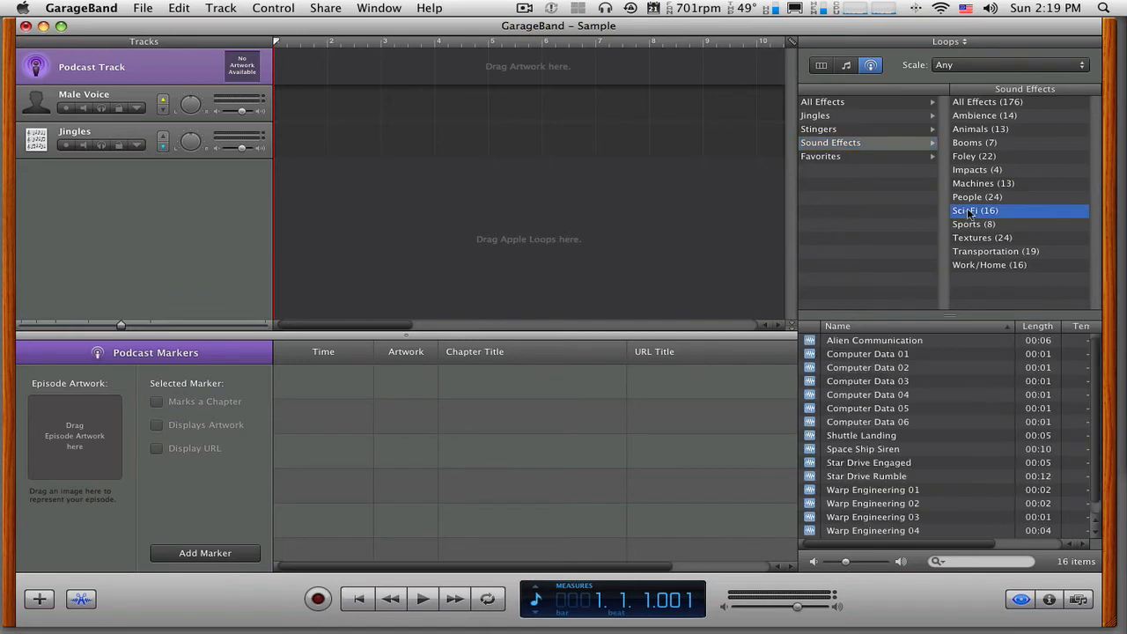
pyautogui.click(848, 450)
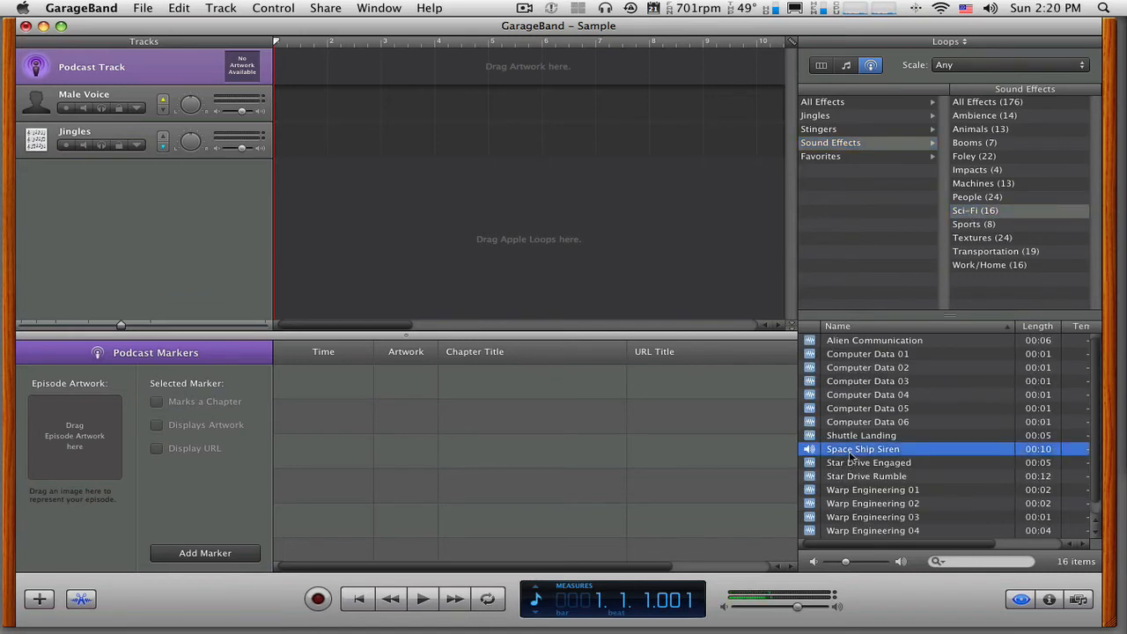
pyautogui.click(849, 451)
pyautogui.click(1022, 600)
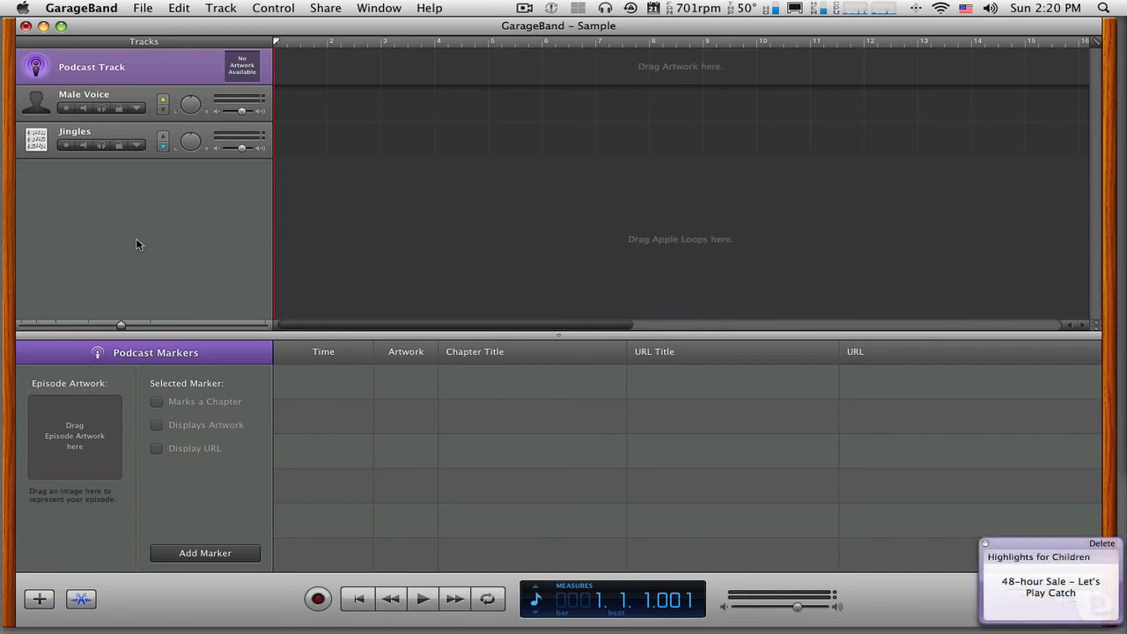
# - Dismiss the mail notification and select the Male Voice track for recording
pyautogui.click(986, 544)
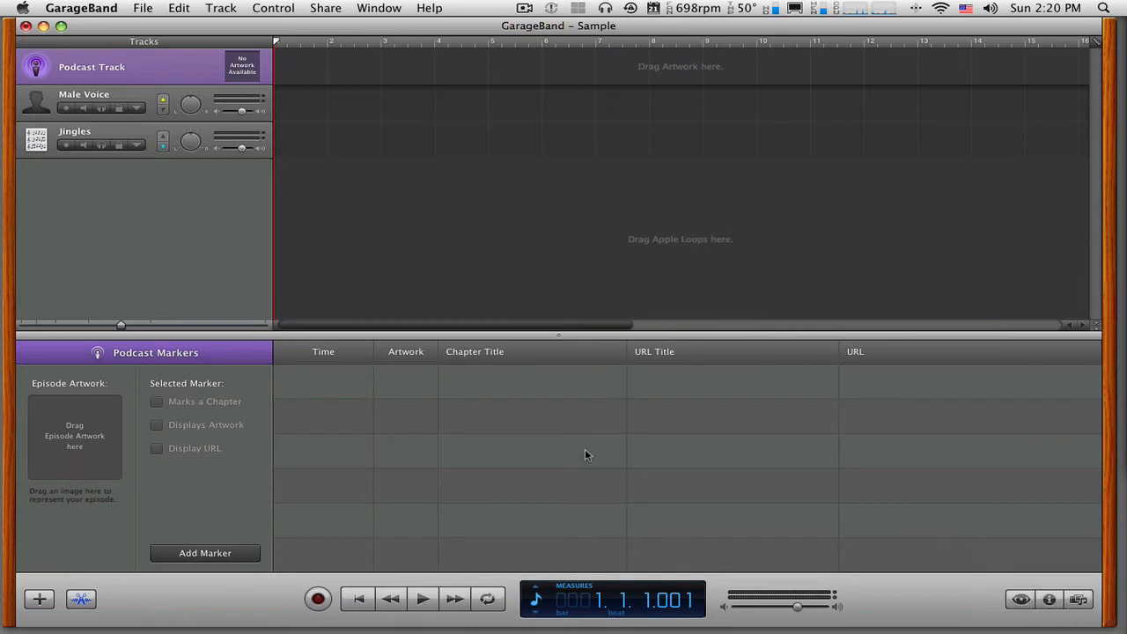
pyautogui.click(43, 106)
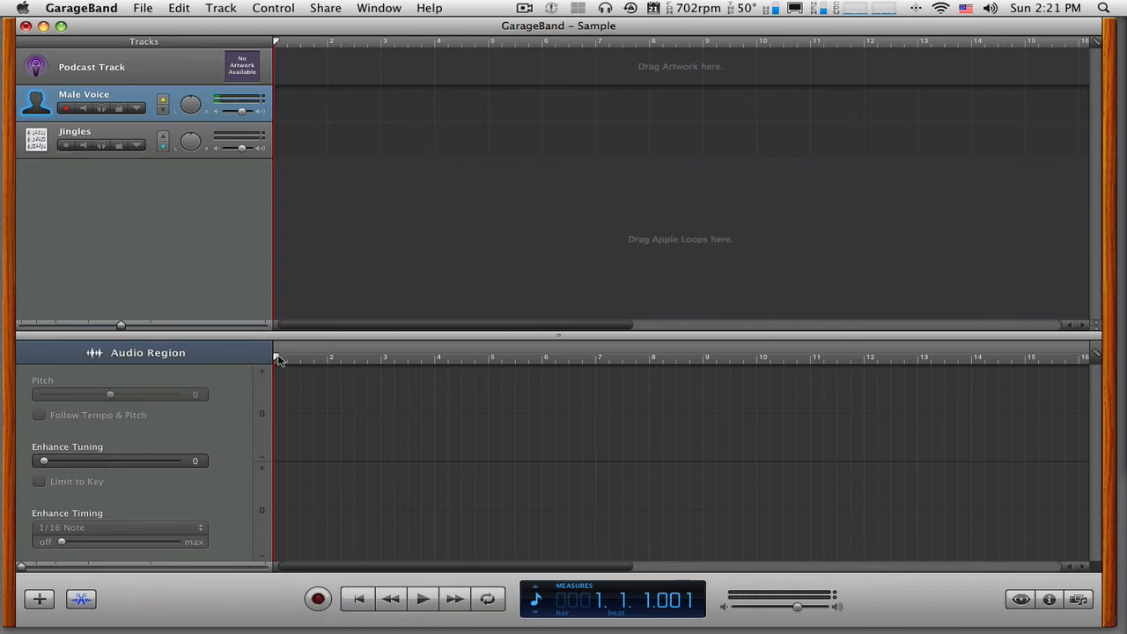
pyautogui.moveTo(279, 355)
pyautogui.mouseDown()
pyautogui.moveTo(395, 359)
pyautogui.moveTo(278, 361)
pyautogui.mouseUp()
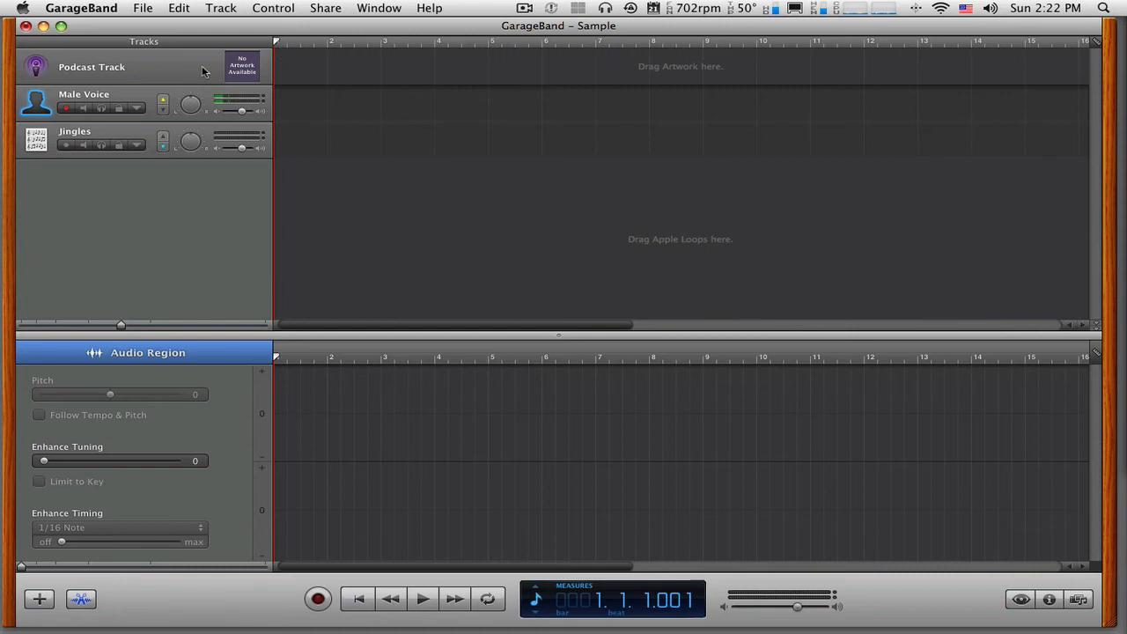
pyautogui.click(37, 108)
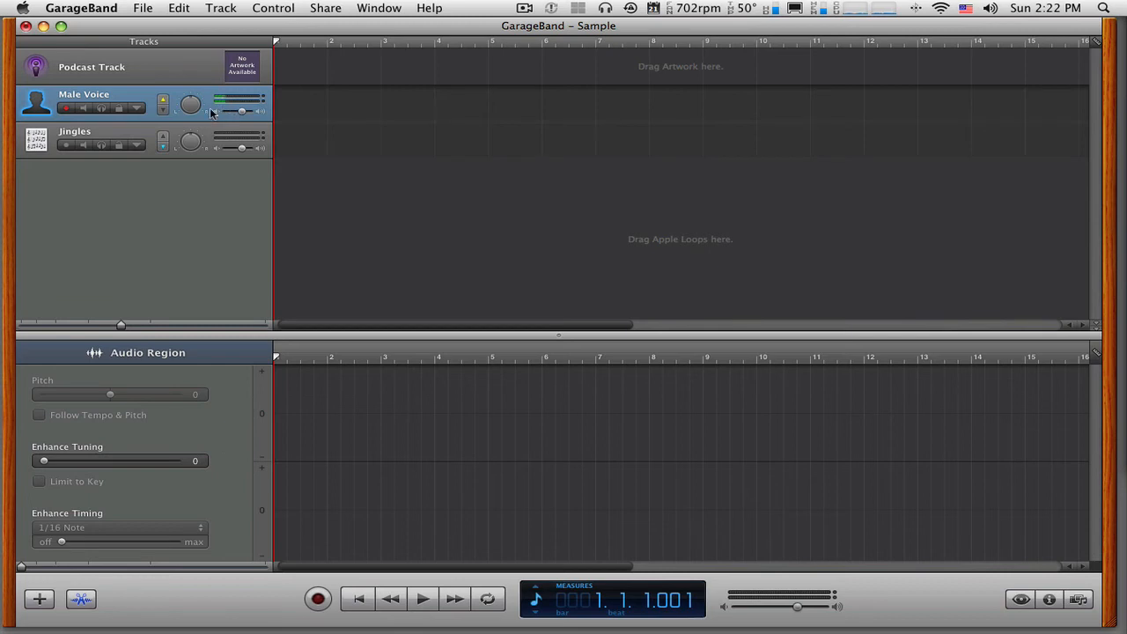
# - Record a voice clip about eight measures long on the Male Voice track and stop the transport
pyautogui.click(318, 599)
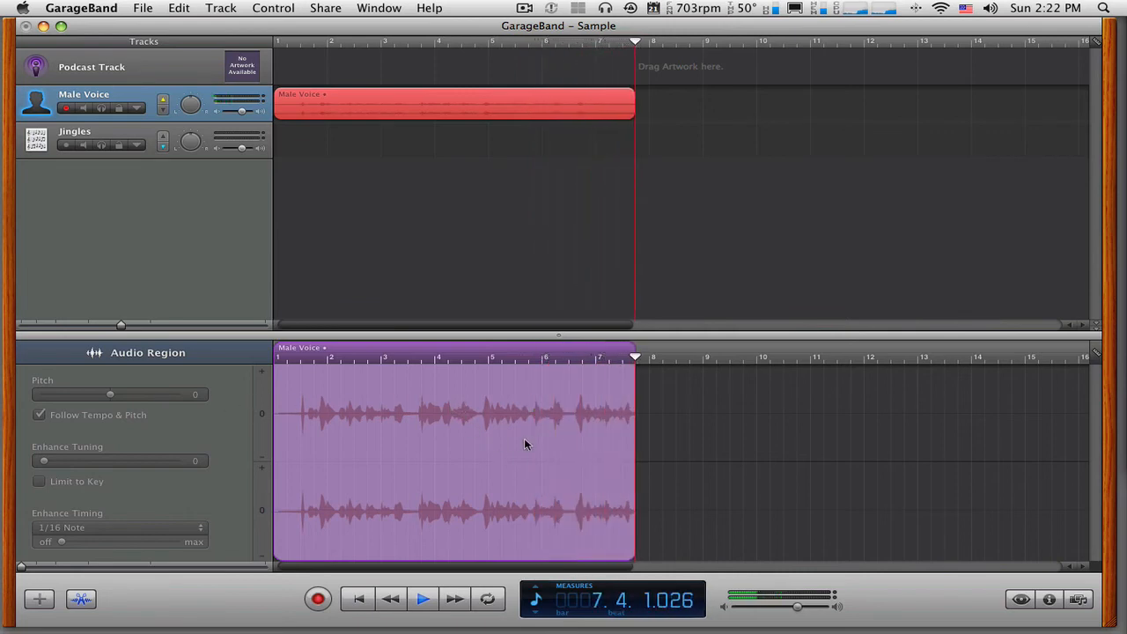
pyautogui.click(319, 599)
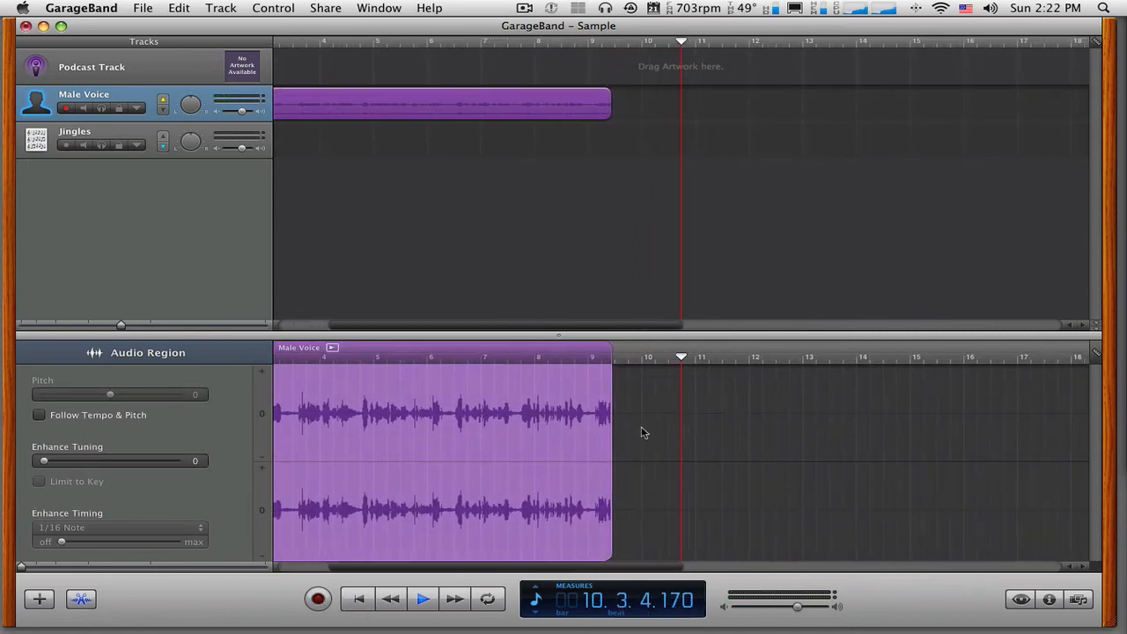
pyautogui.click(423, 599)
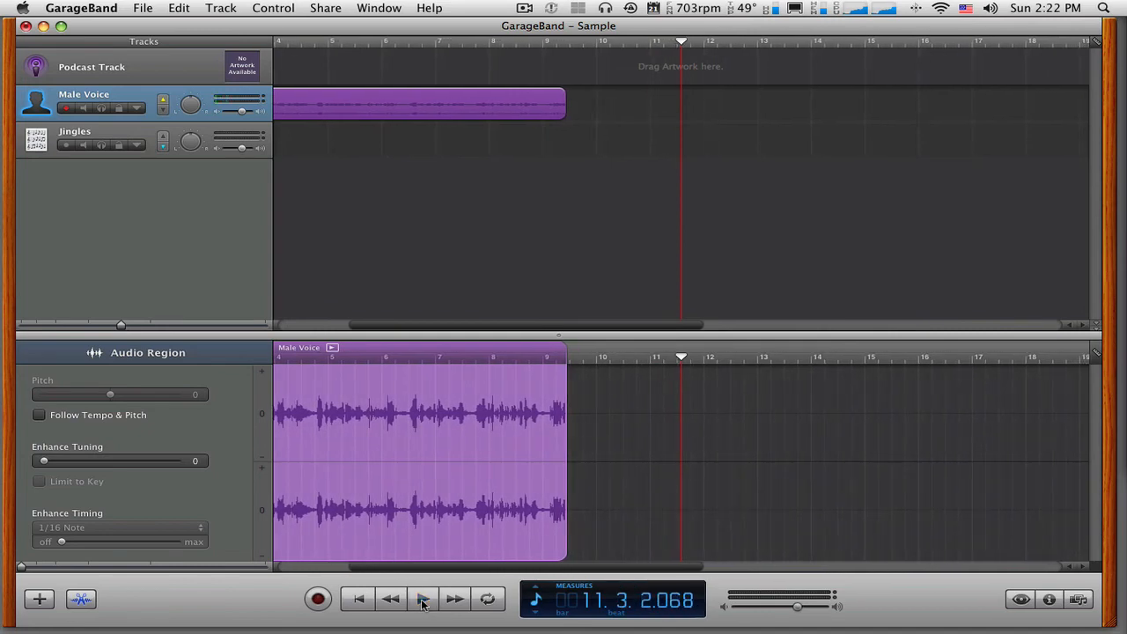
# - Place the playhead near the start of the Male Voice recording, at 1.2.1.001, and play it back
pyautogui.moveTo(445, 568); pyautogui.dragTo(352, 571)
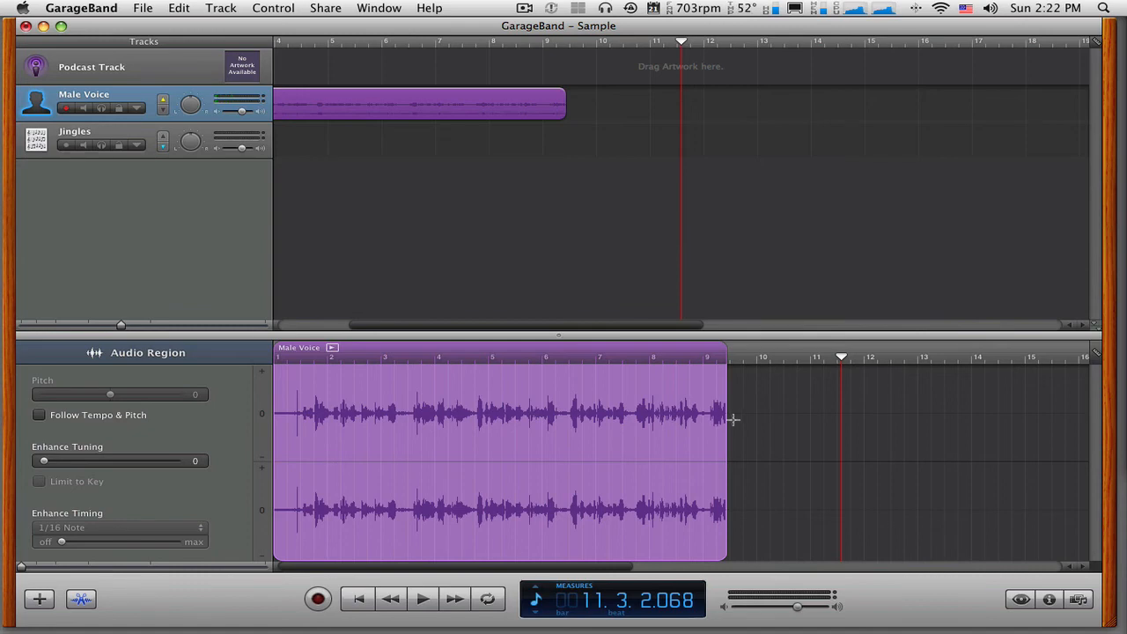
pyautogui.click(278, 46)
pyautogui.moveTo(365, 327); pyautogui.dragTo(283, 328)
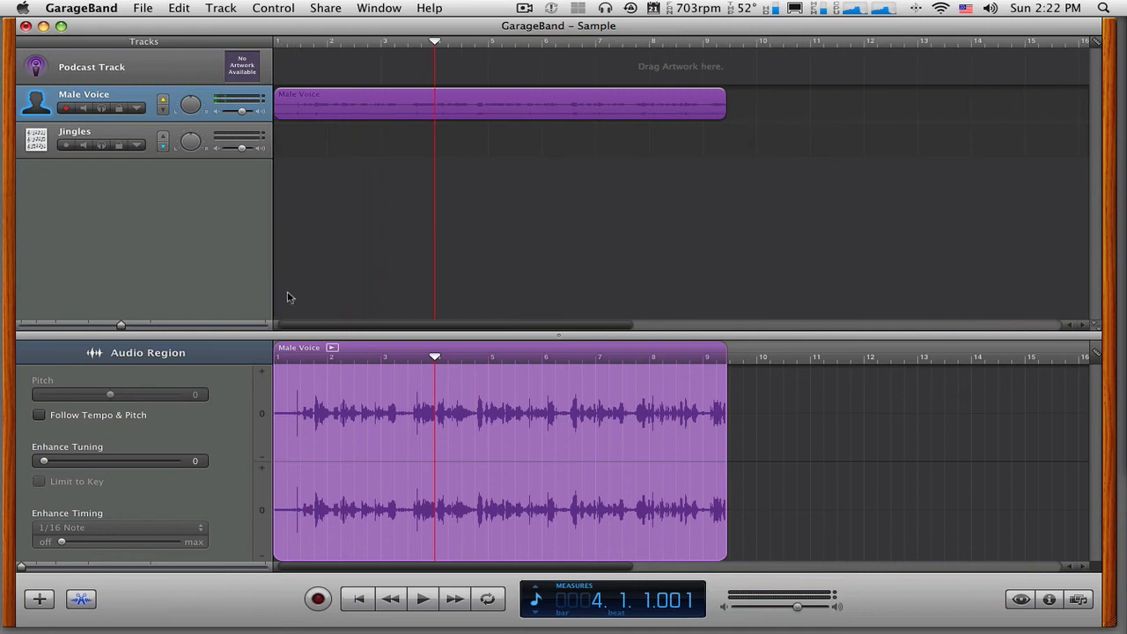
pyautogui.click(294, 52)
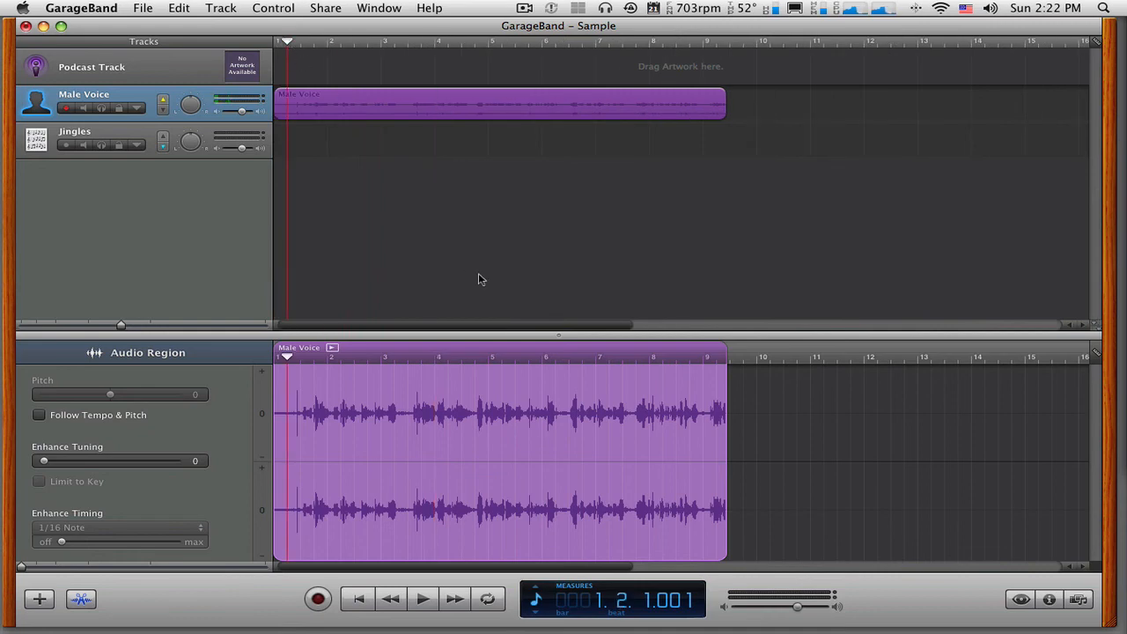
pyautogui.click(422, 600)
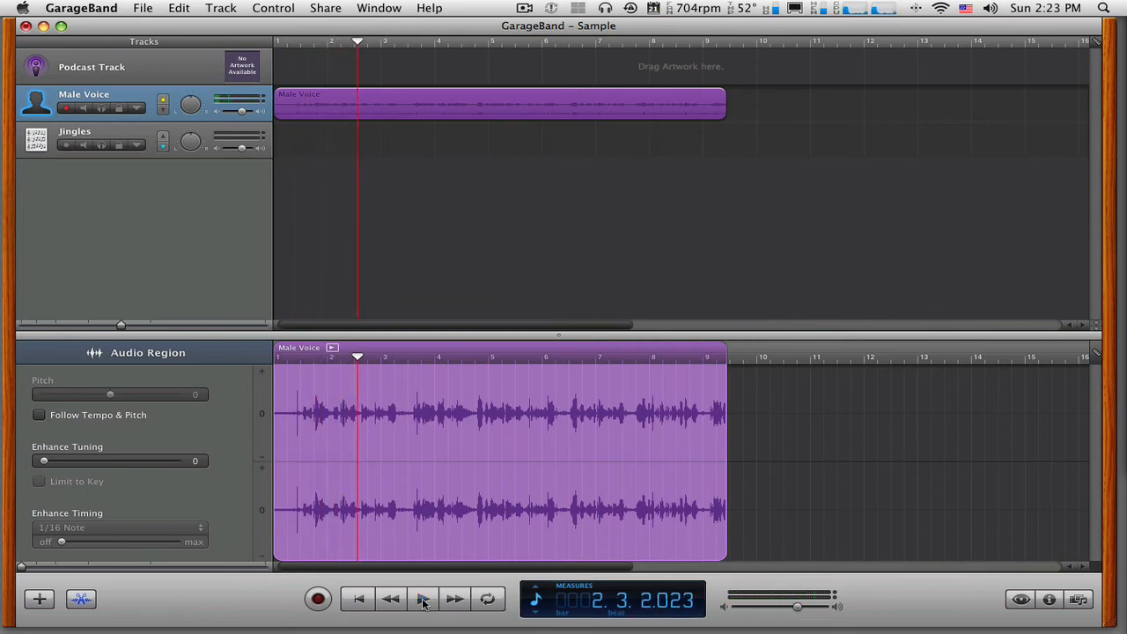
# - Return the playhead to the beginning, step it forward one measure at a time, and step back to measure 3
pyautogui.click(359, 599)
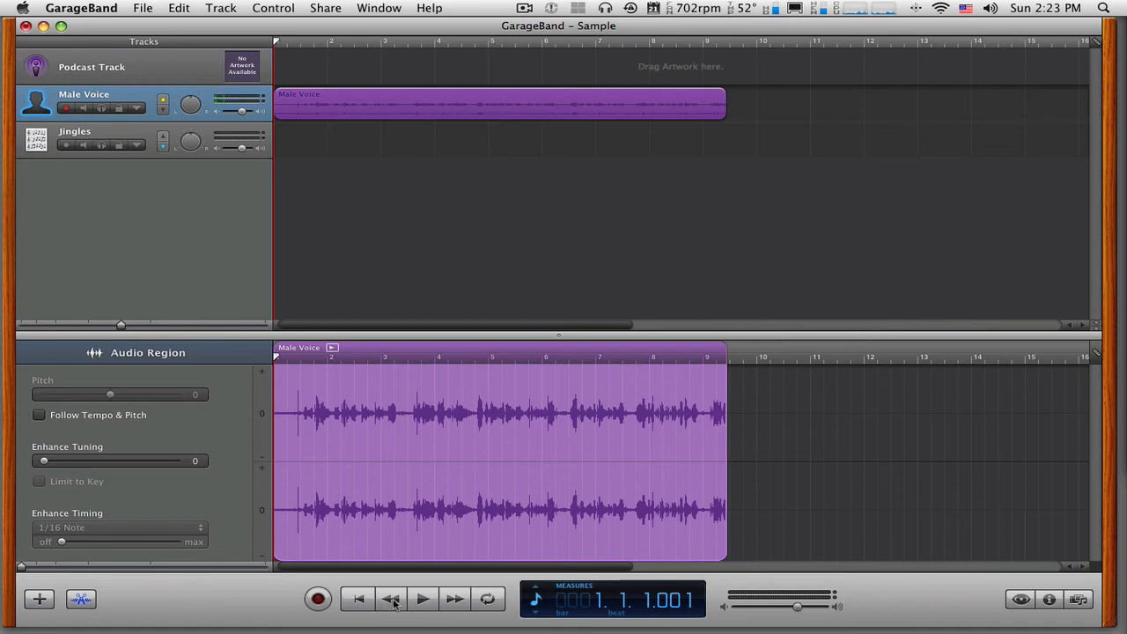
pyautogui.click(455, 602)
pyautogui.click(454, 602)
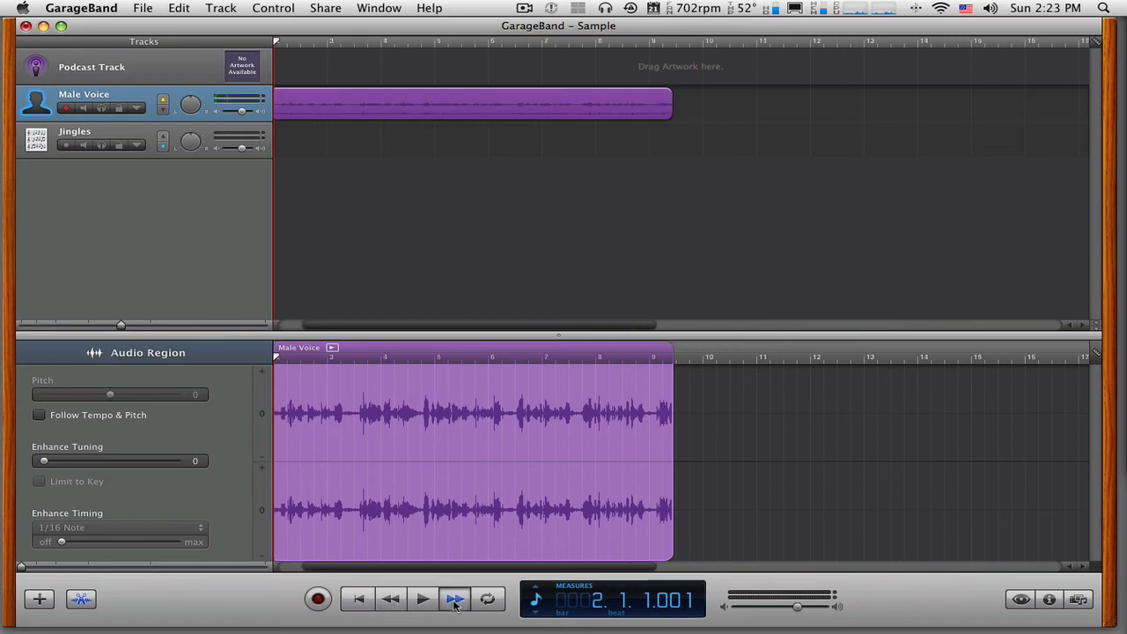
pyautogui.click(454, 602)
pyautogui.click(454, 602)
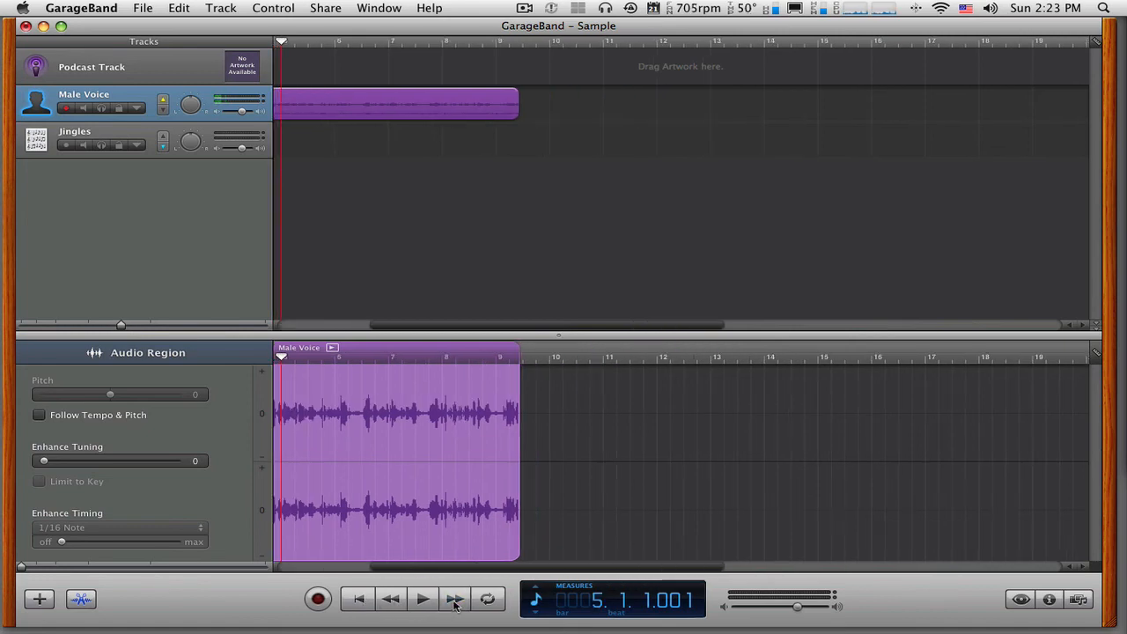
pyautogui.click(455, 603)
pyautogui.click(391, 602)
pyautogui.click(391, 602)
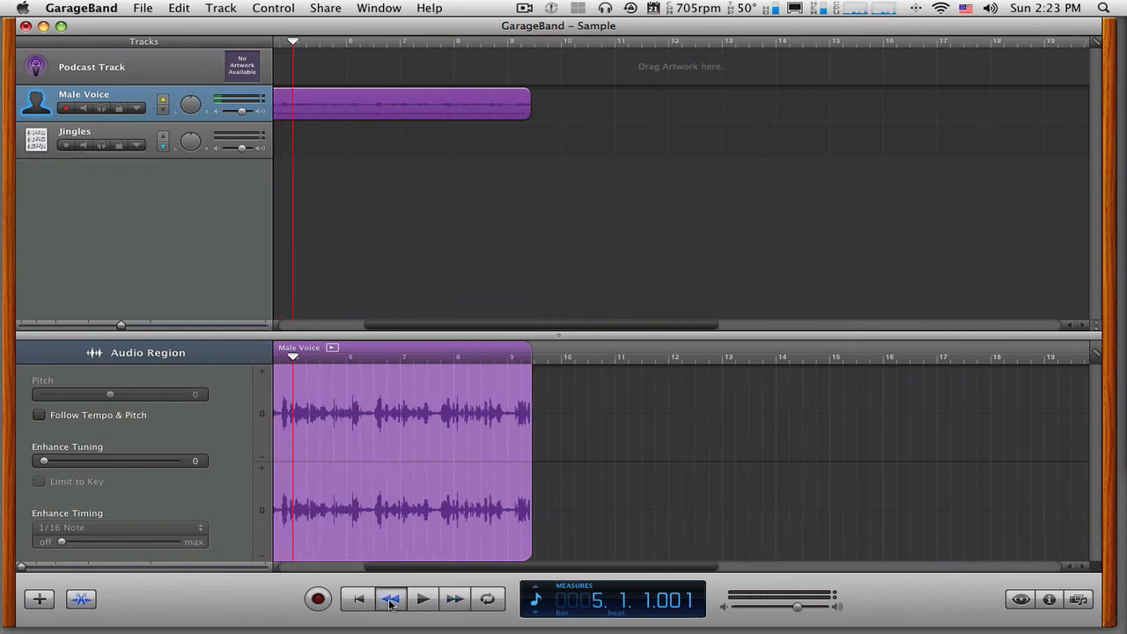
pyautogui.click(391, 603)
pyautogui.click(391, 603)
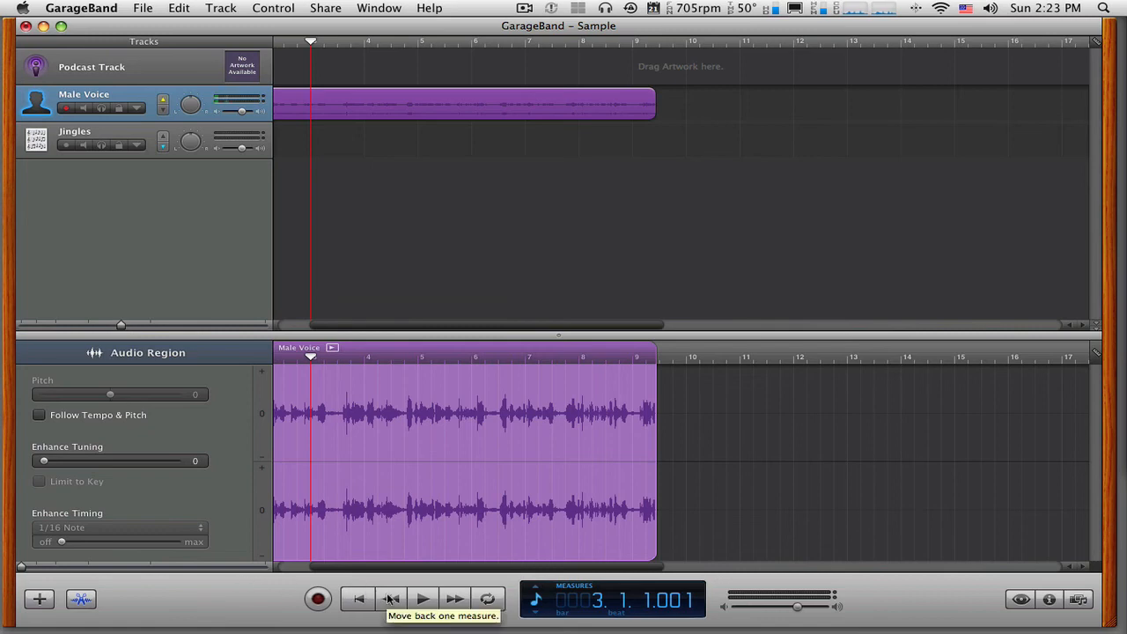
# - Move the playhead to 4.4.1.001 and play a short stretch of the Male Voice recording
pyautogui.moveTo(313, 357); pyautogui.dragTo(404, 367)
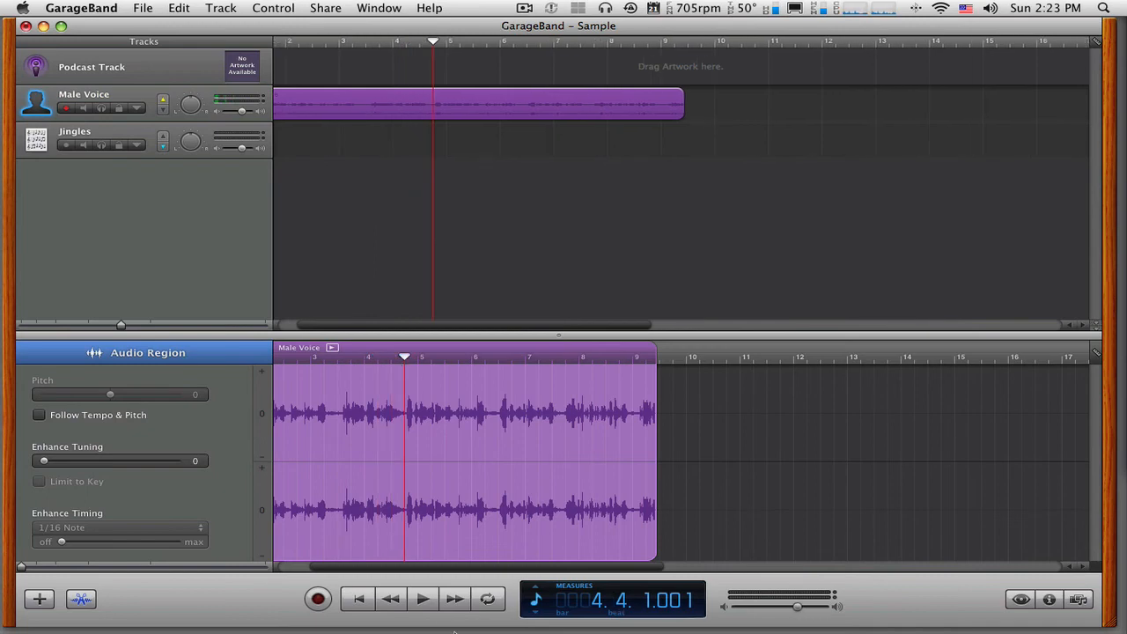
pyautogui.press('space')
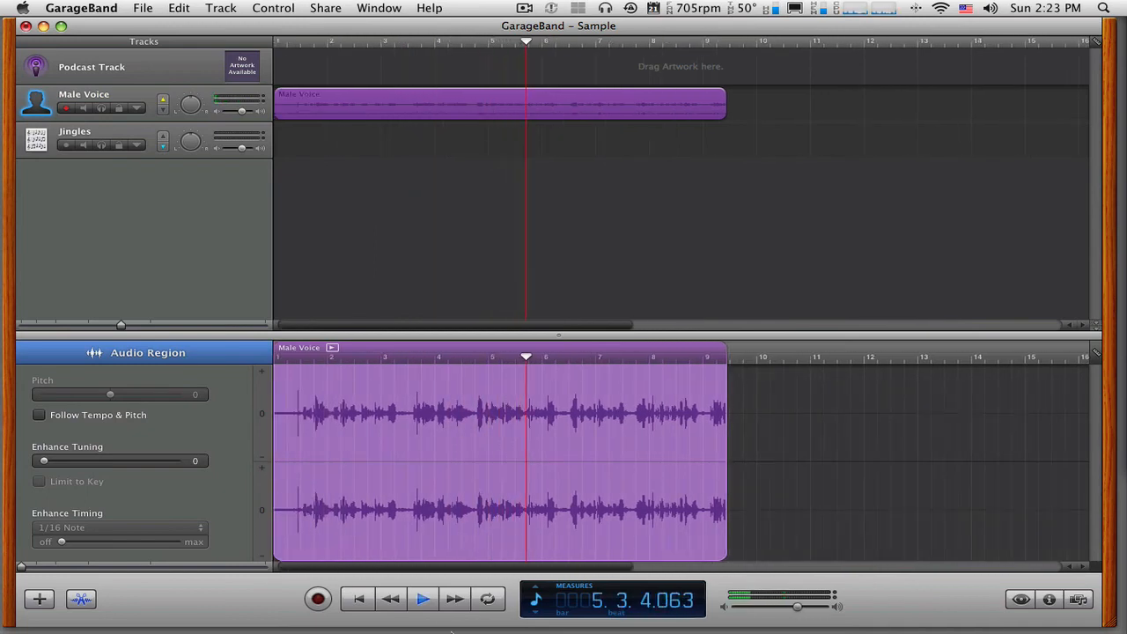
pyautogui.press('space')
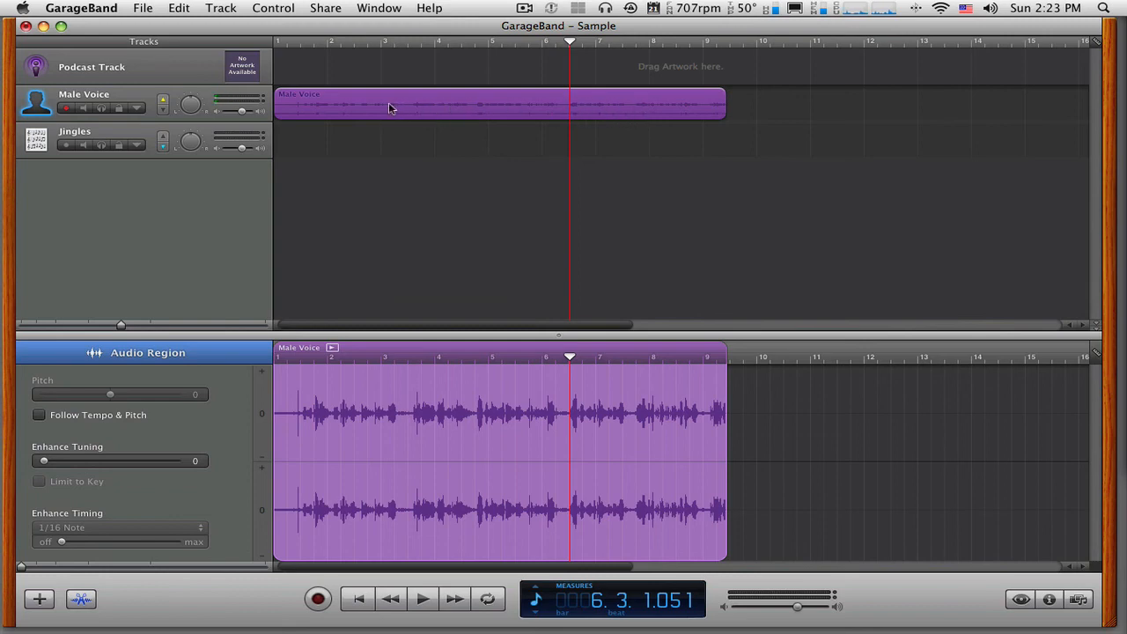
# - Move the Male Voice region to start midway through measure 2 and place the playhead near its start
pyautogui.moveTo(459, 109); pyautogui.dragTo(669, 104)
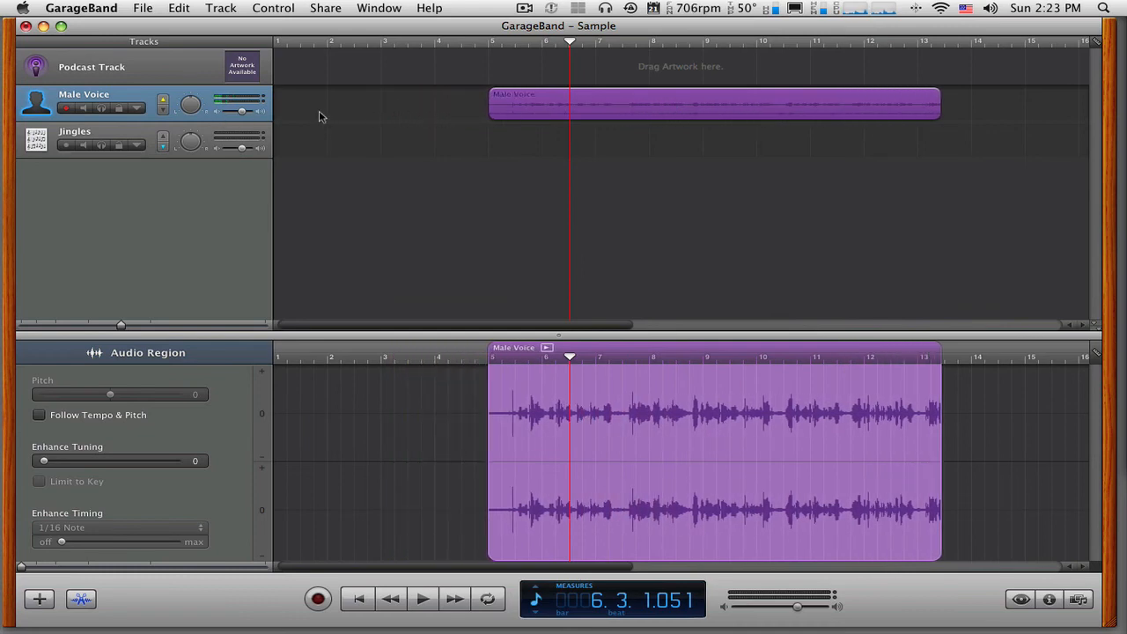
pyautogui.moveTo(539, 107); pyautogui.dragTo(399, 108)
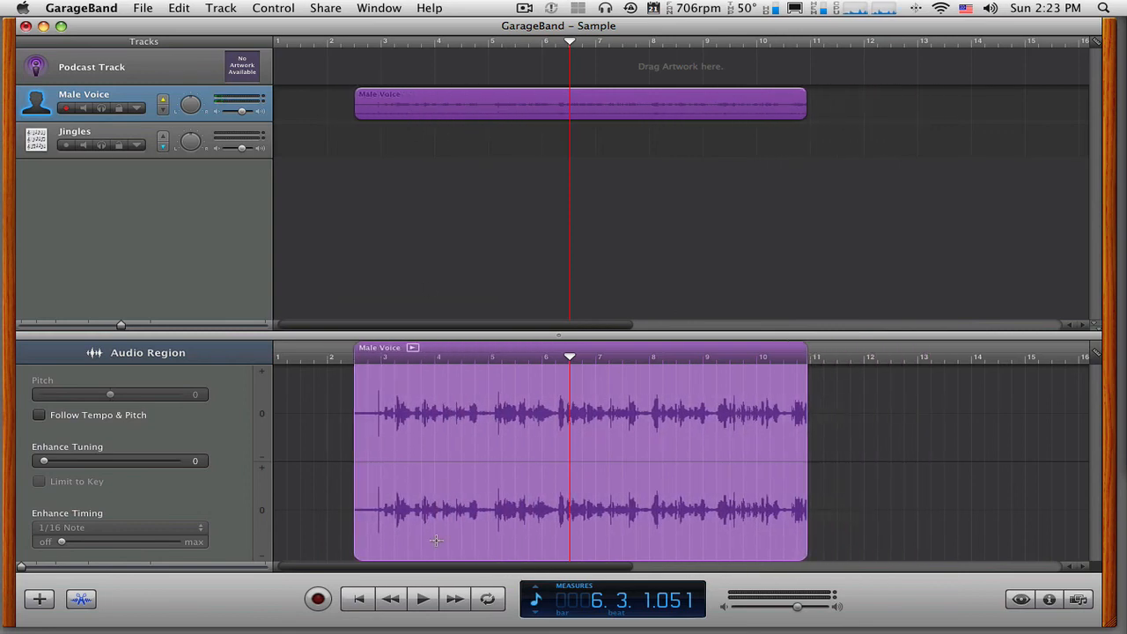
pyautogui.click(413, 348)
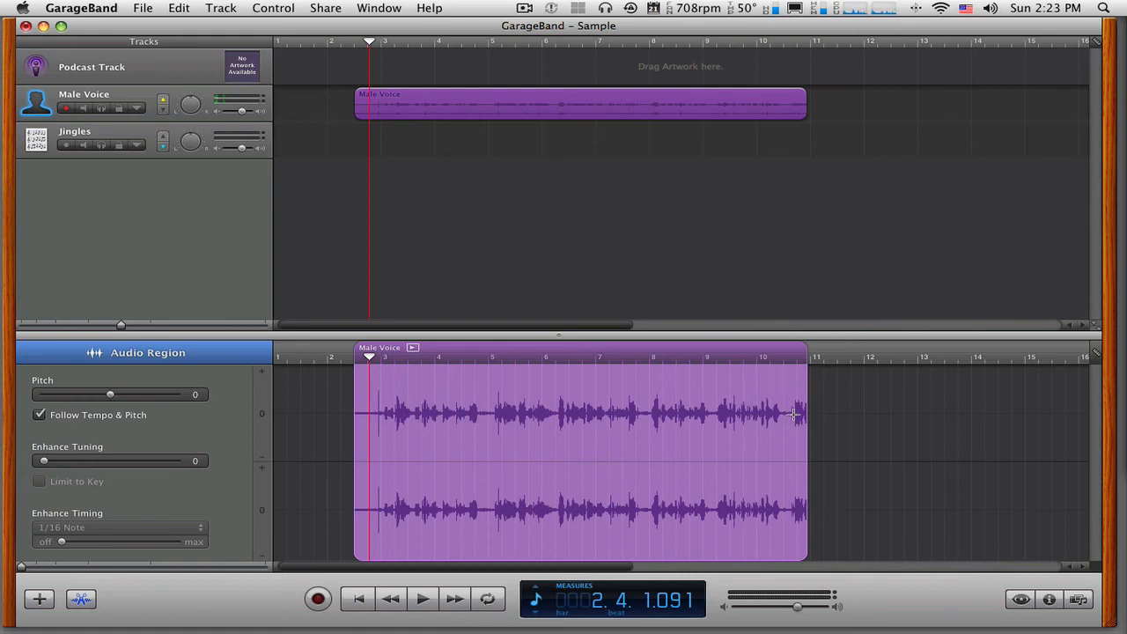
# - Select the short closing portion of the Male Voice waveform, from midway through measure 10, and play it
pyautogui.moveTo(808, 411); pyautogui.dragTo(796, 414)
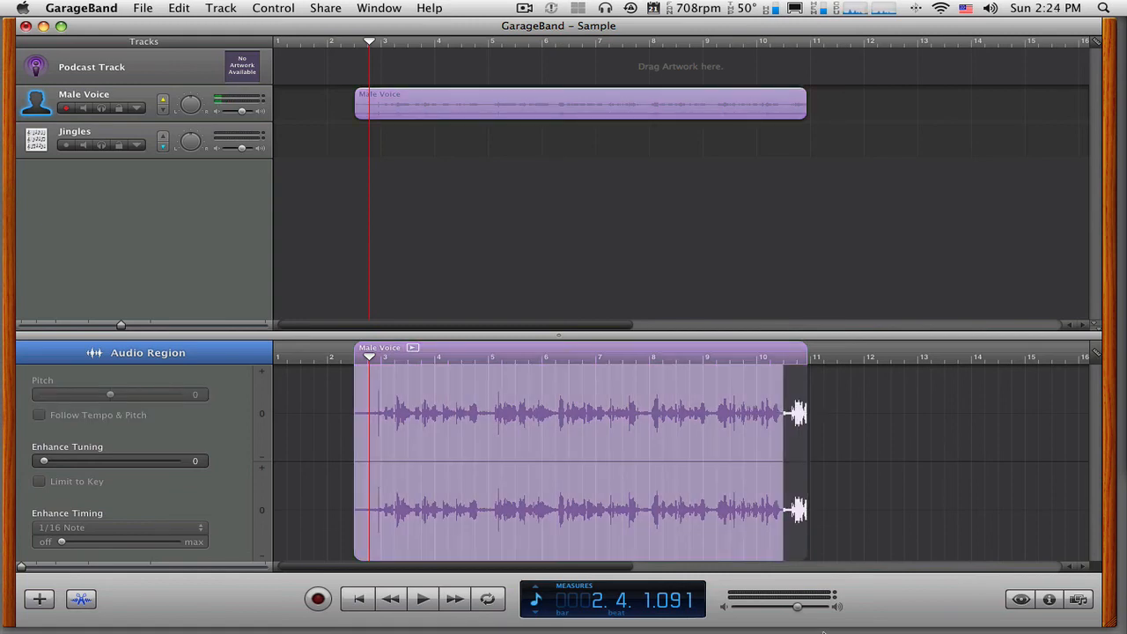
pyautogui.press('space')
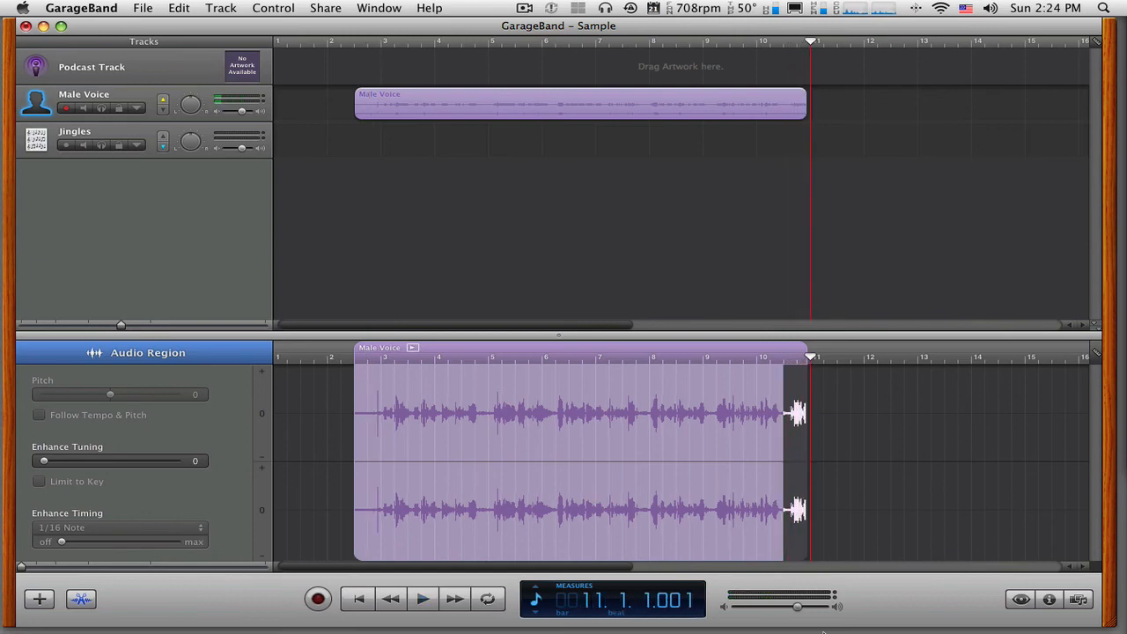
pyautogui.press('space')
pyautogui.press('space')
# - Select the short loud sound in measure 6, between beats 2 and 3, and play only that portion
pyautogui.moveTo(555, 404); pyautogui.dragTo(565, 403)
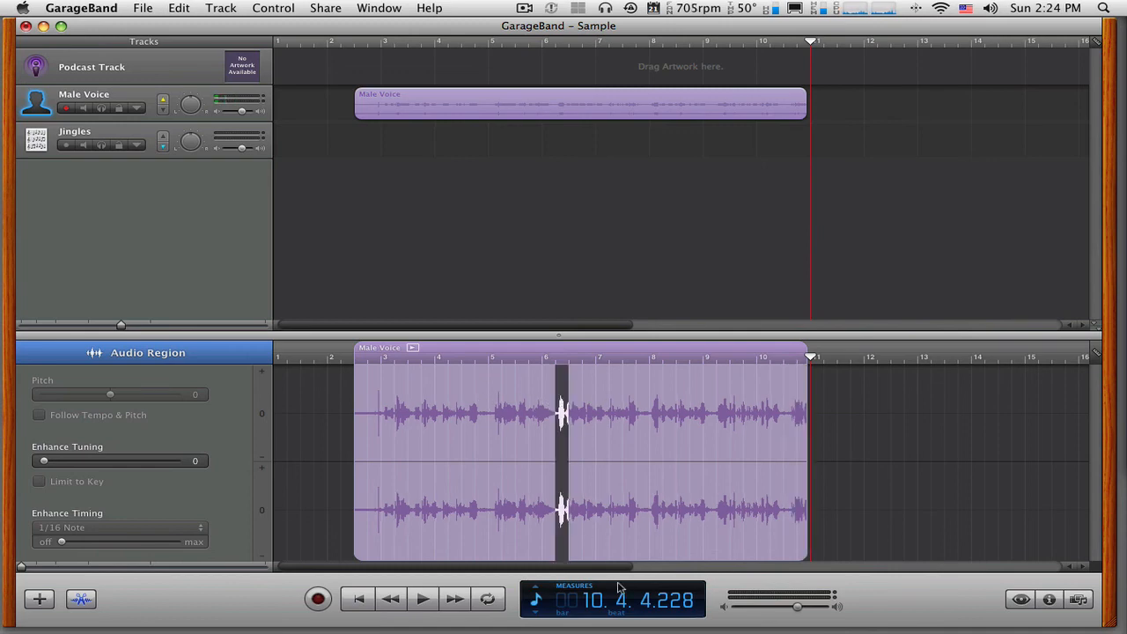
pyautogui.press('space')
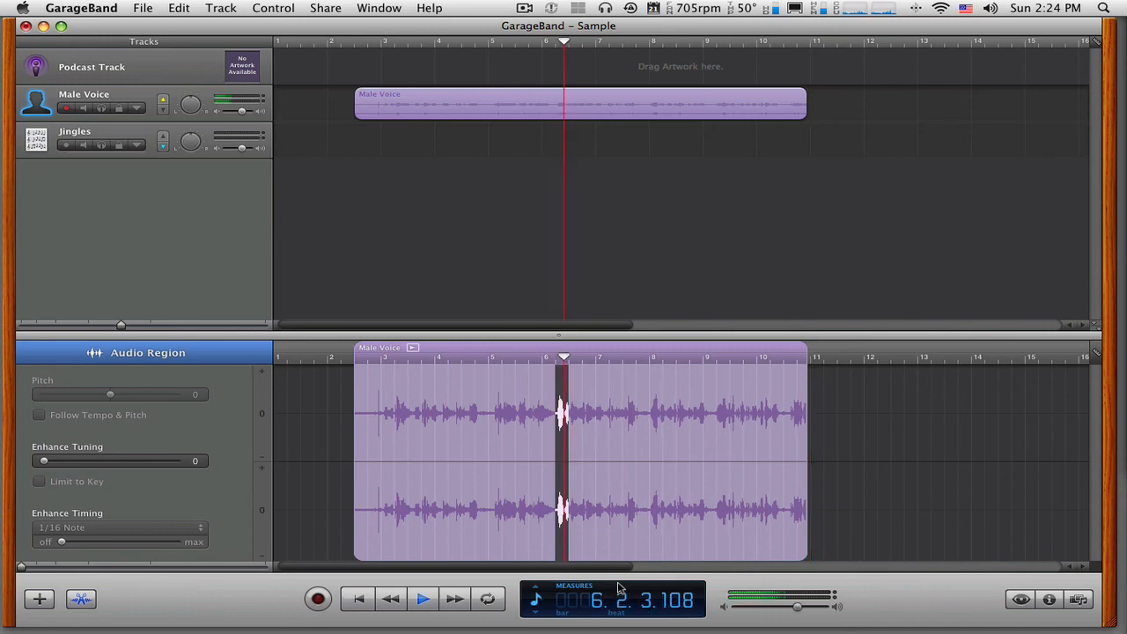
pyautogui.press('space')
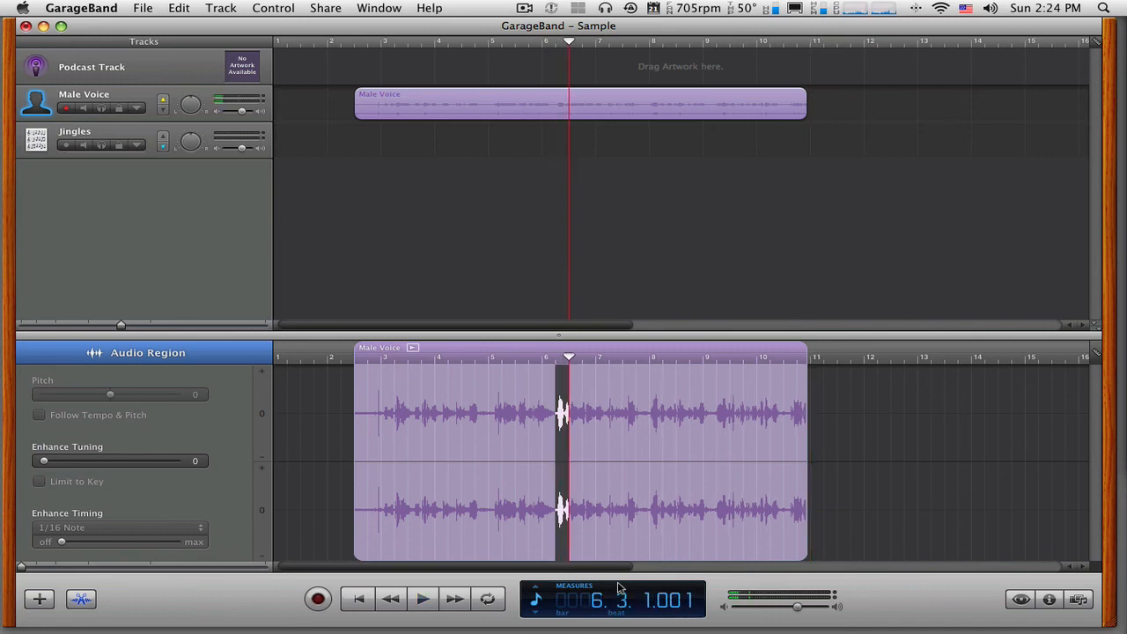
pyautogui.press('space')
# - Split the short measure 6 sound into its own region, undo the split, and briefly select the recording's opening noise
pyautogui.moveTo(555, 382); pyautogui.dragTo(517, 384)
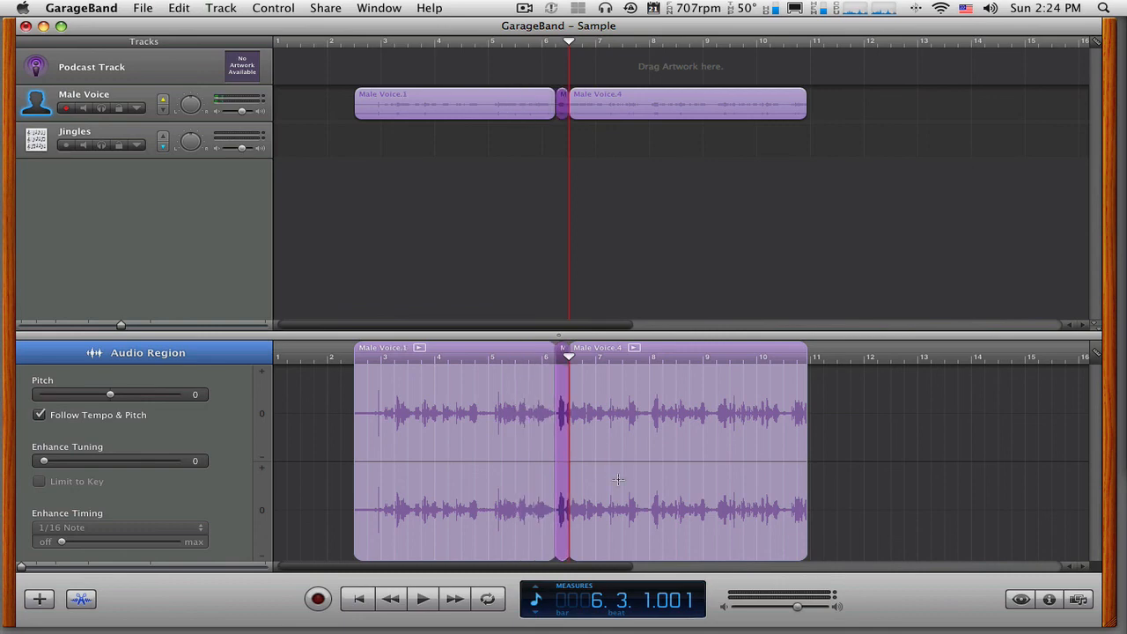
pyautogui.press('super+j')
pyautogui.click(621, 459)
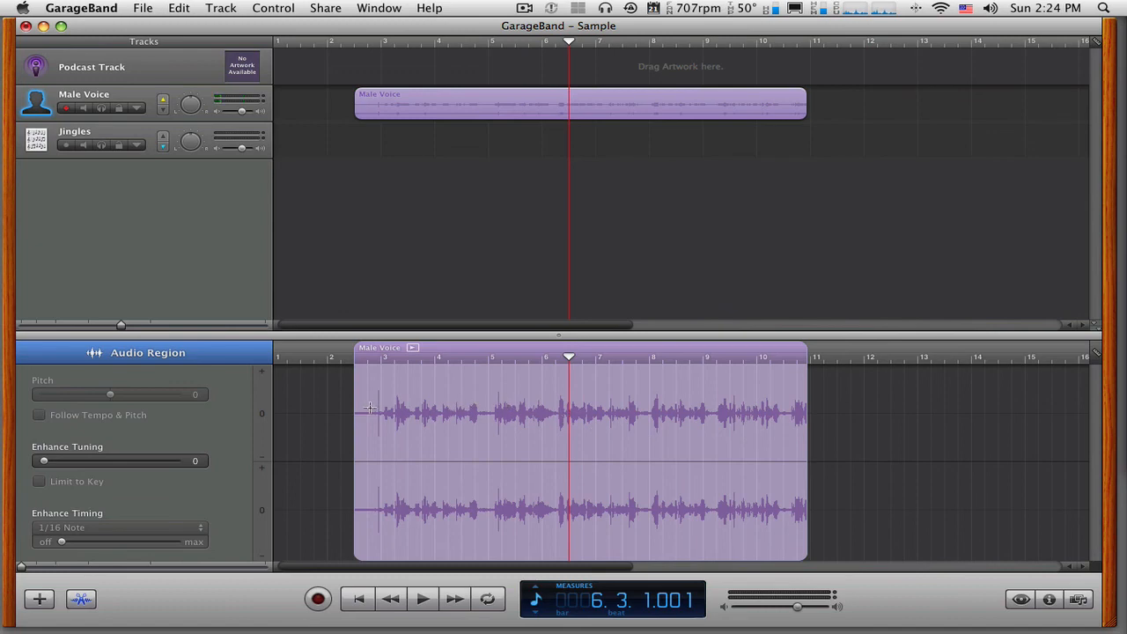
pyautogui.moveTo(371, 407); pyautogui.dragTo(392, 409)
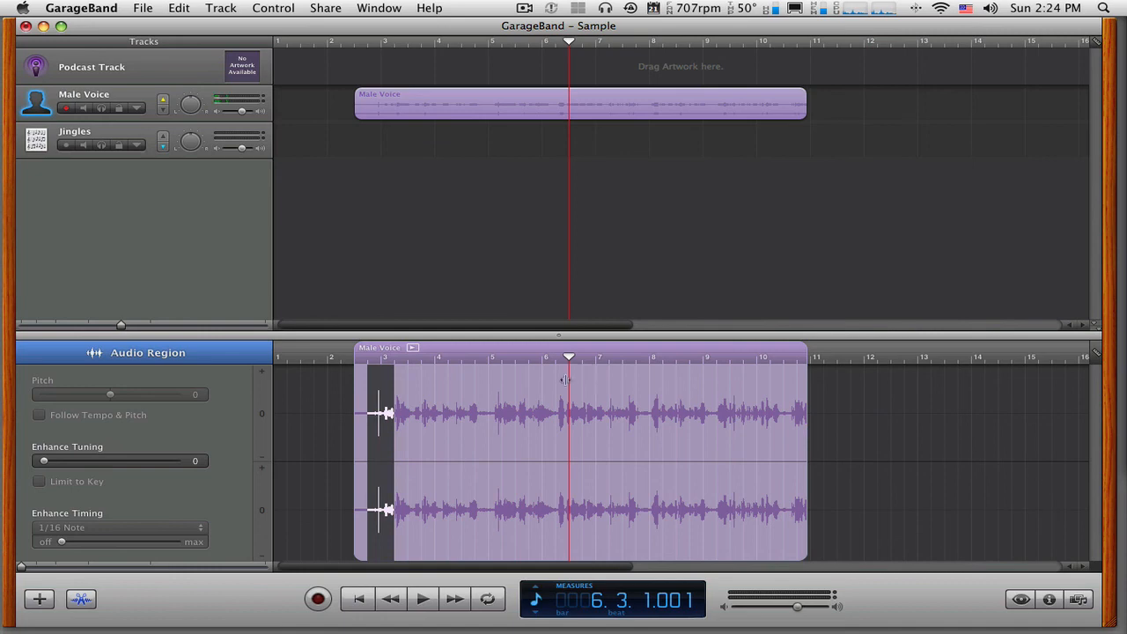
pyautogui.click(831, 456)
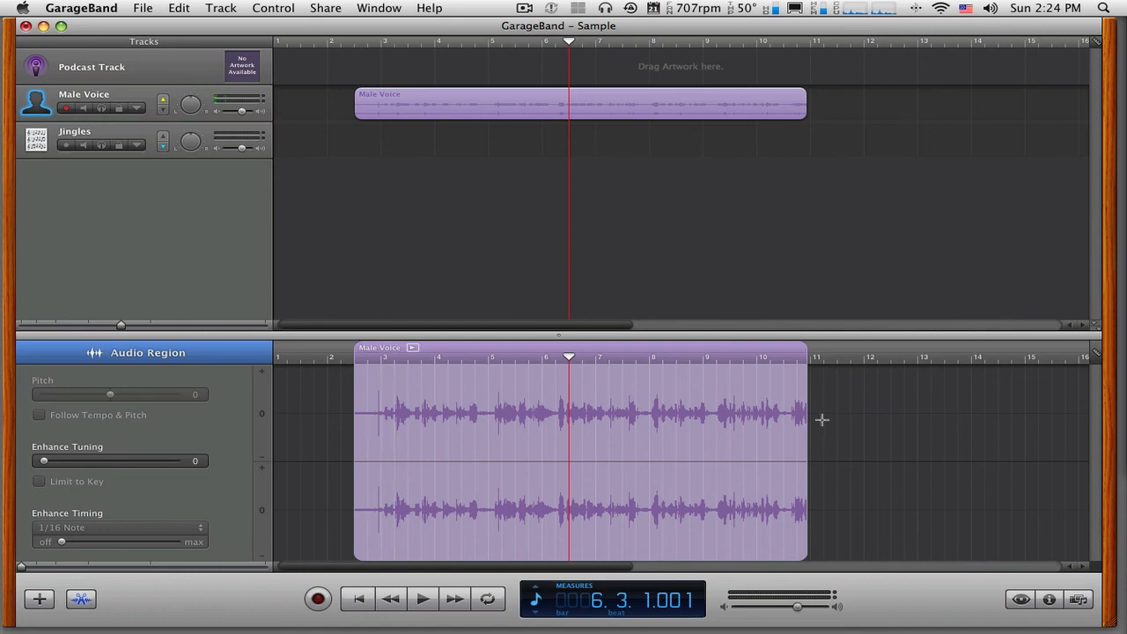
# - Delete the closing portion of the Male Voice recording, from midway through measure 10 to its end
pyautogui.moveTo(812, 415); pyautogui.dragTo(782, 415)
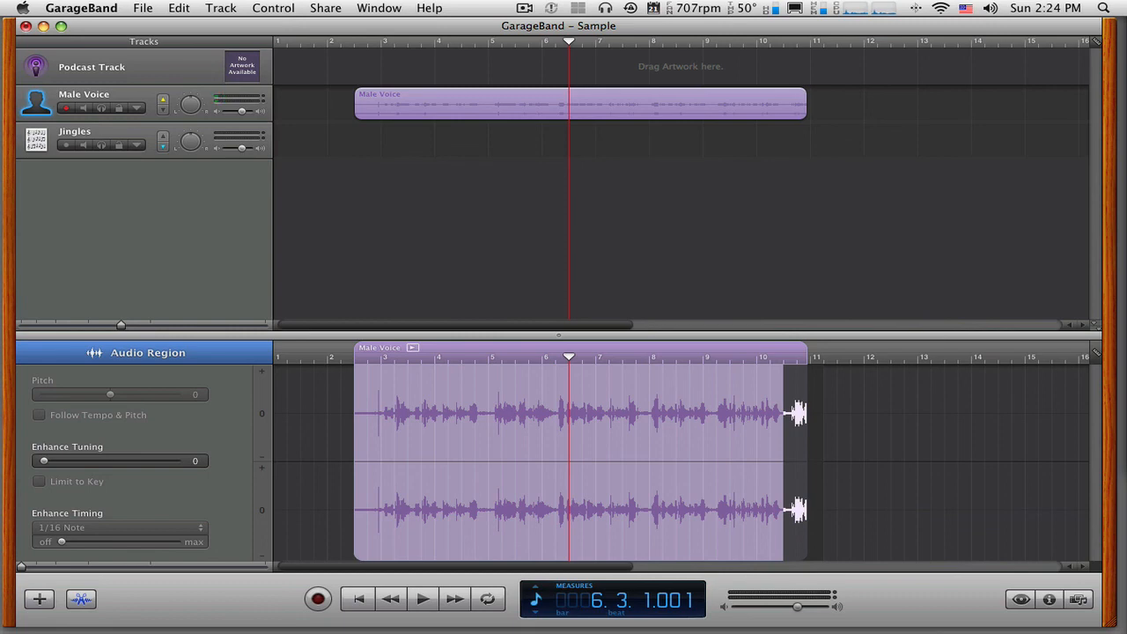
pyautogui.click(175, 10)
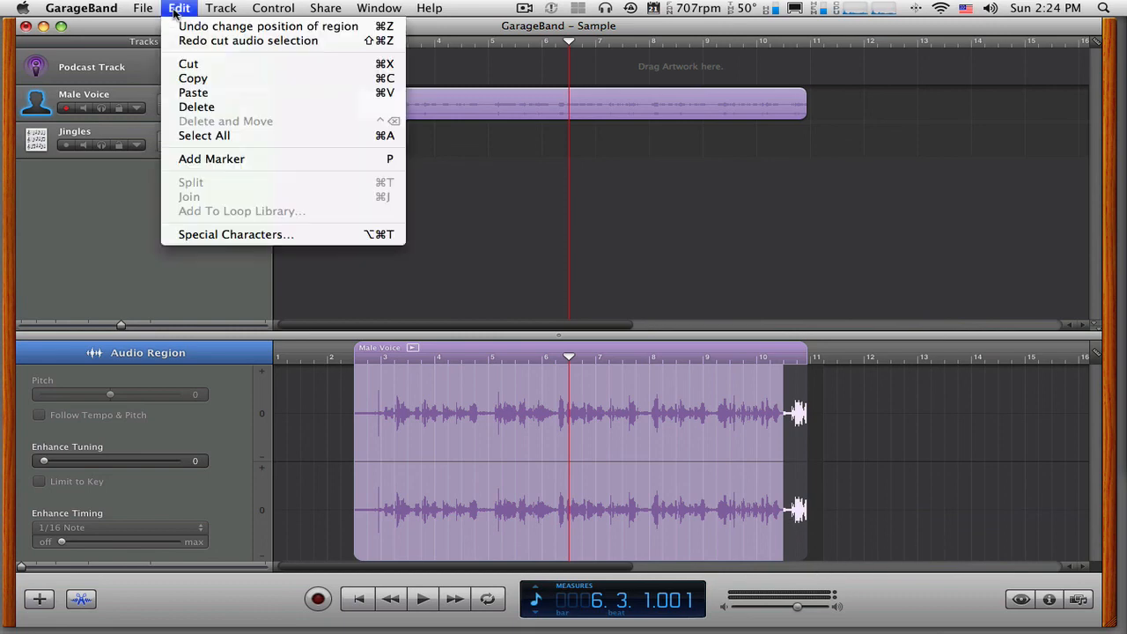
pyautogui.click(196, 106)
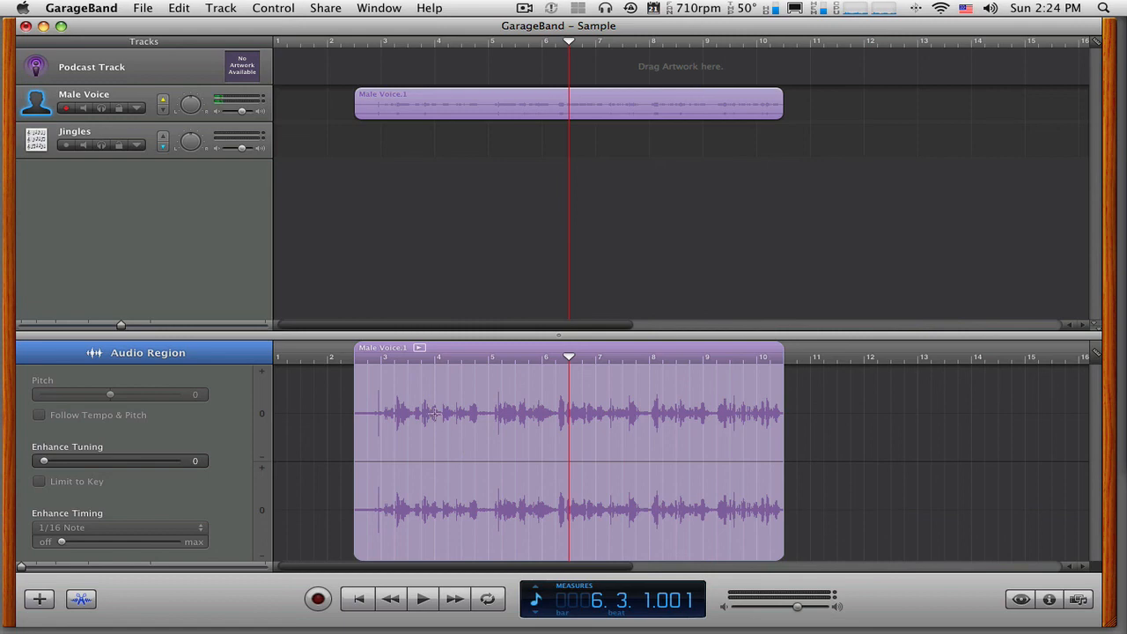
# - Delete the short sound in measure 6 and undo the deletion
pyautogui.moveTo(561, 407); pyautogui.dragTo(556, 407)
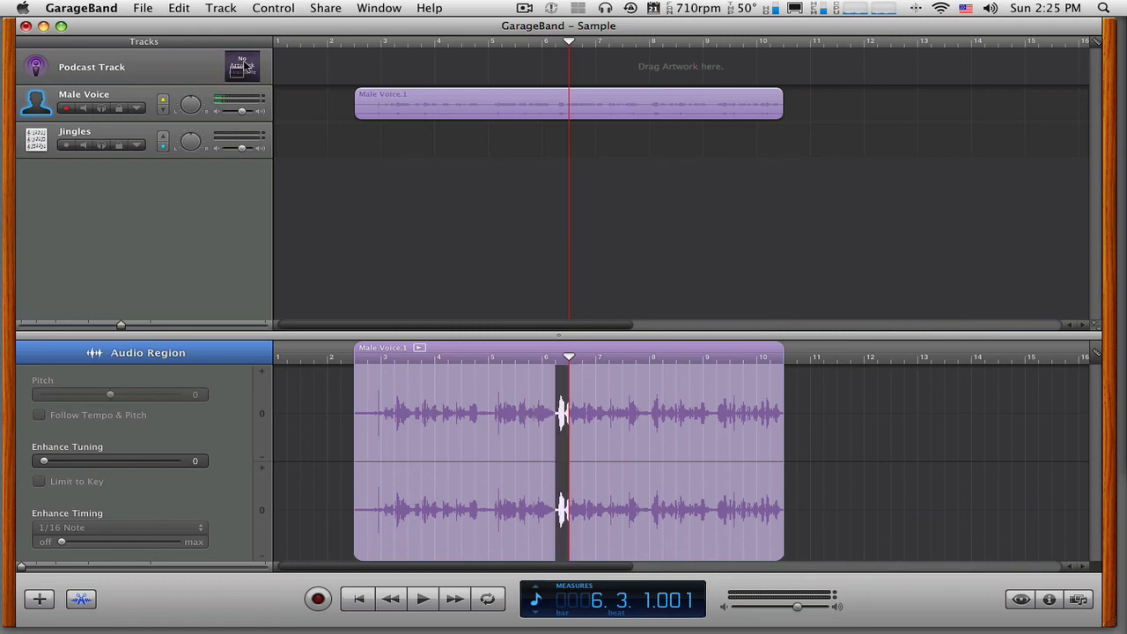
pyautogui.press('Delete')
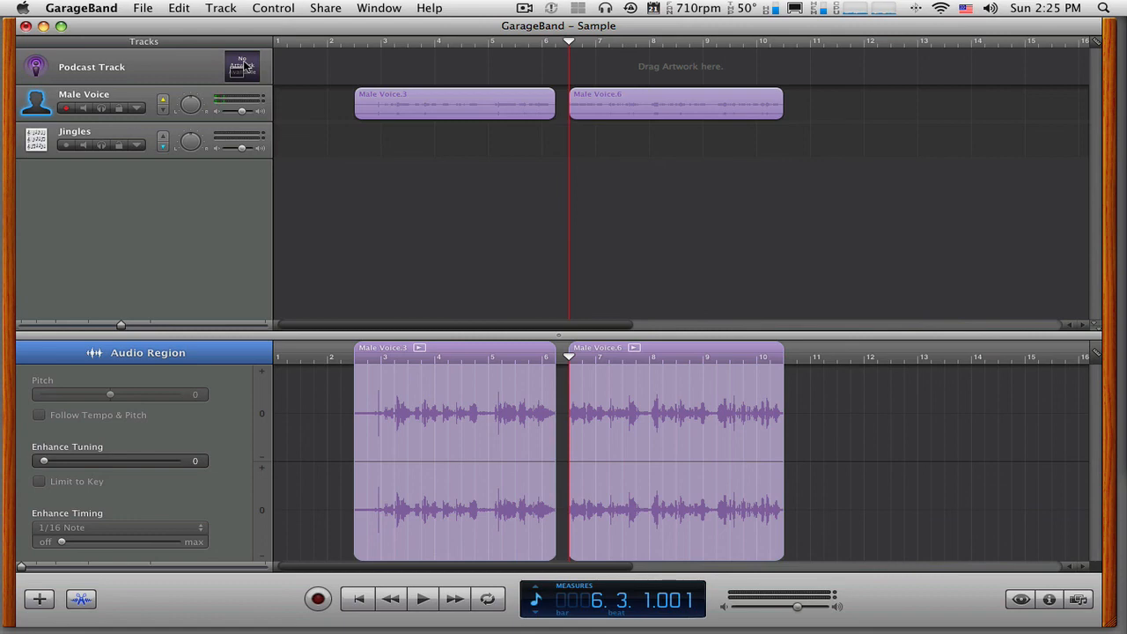
pyautogui.press('super+z')
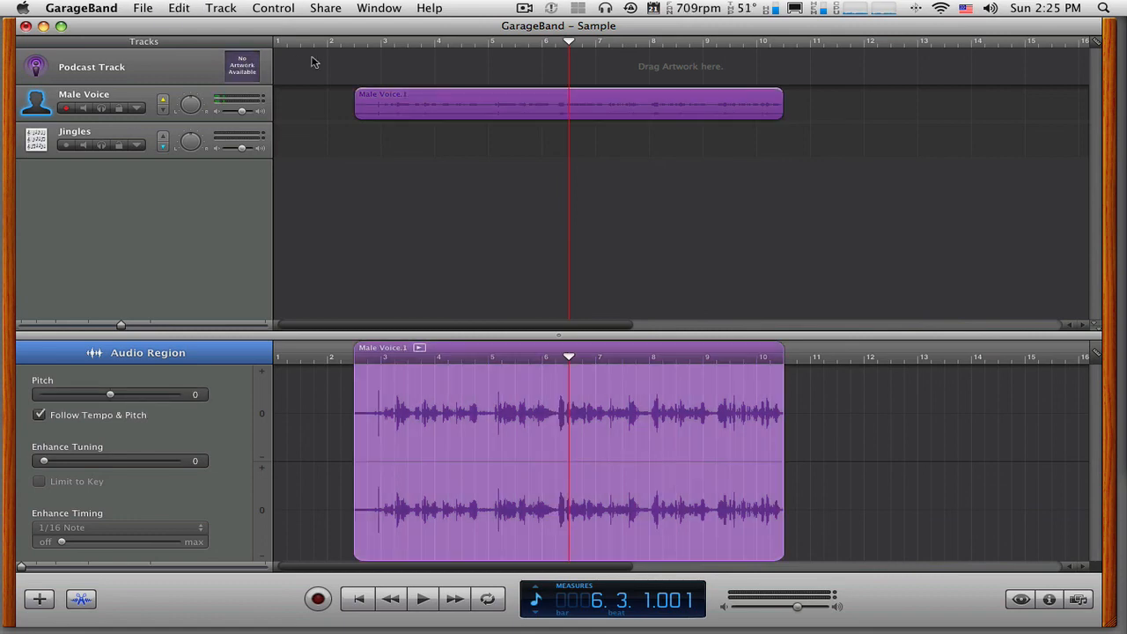
# - Delete the short sound between beats 2 and 3 of measure 6 from the Male Voice recording
pyautogui.moveTo(568, 407); pyautogui.dragTo(555, 409)
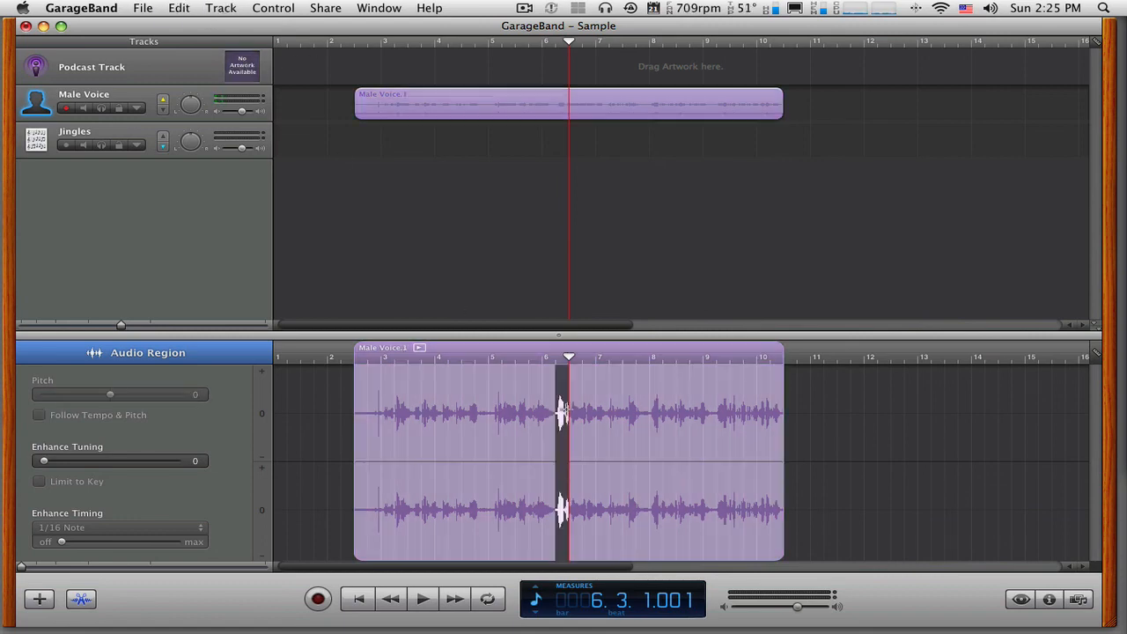
pyautogui.click(187, 10)
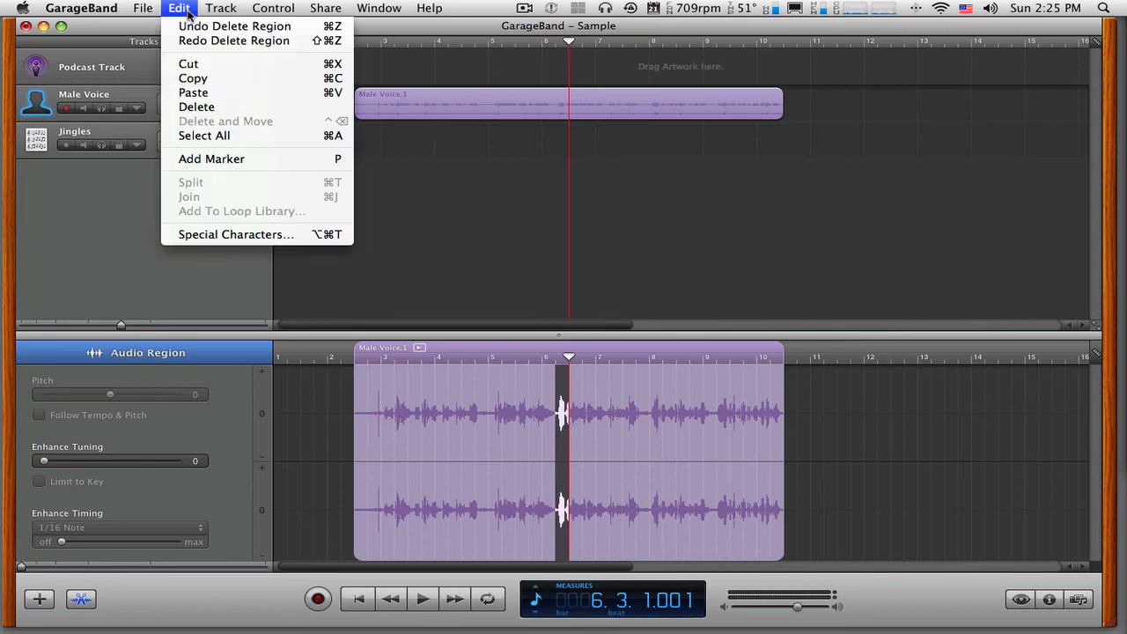
pyautogui.click(197, 106)
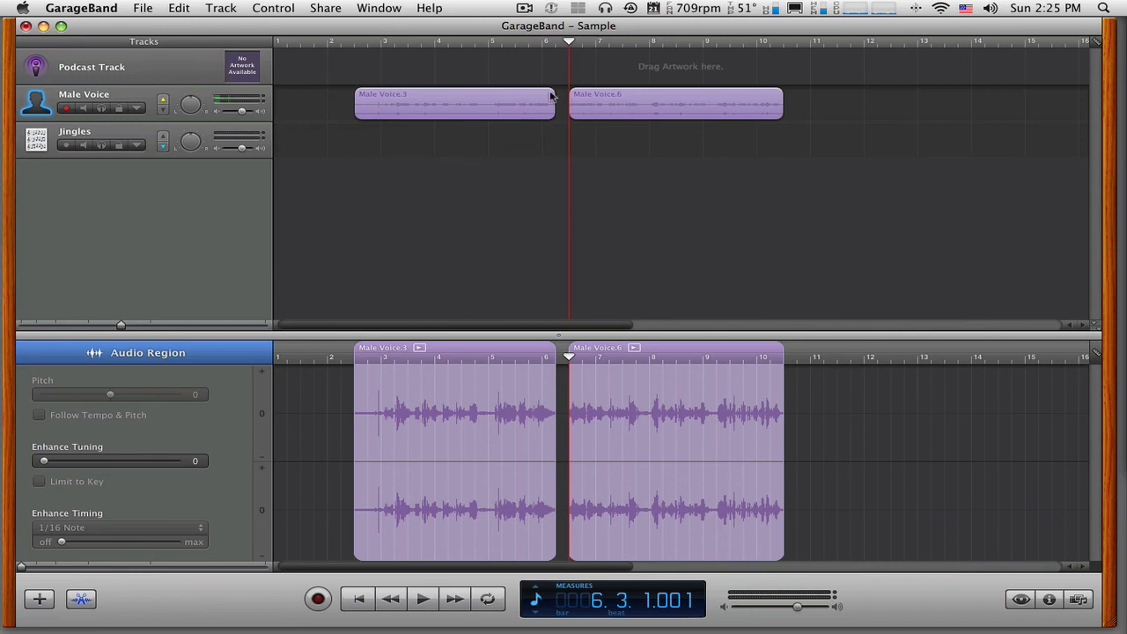
# - Reposition the two Male Voice clips so the first starts midway through measure 1 and the second midway through measure 5
pyautogui.click(609, 103)
pyautogui.moveTo(677, 106); pyautogui.dragTo(666, 107)
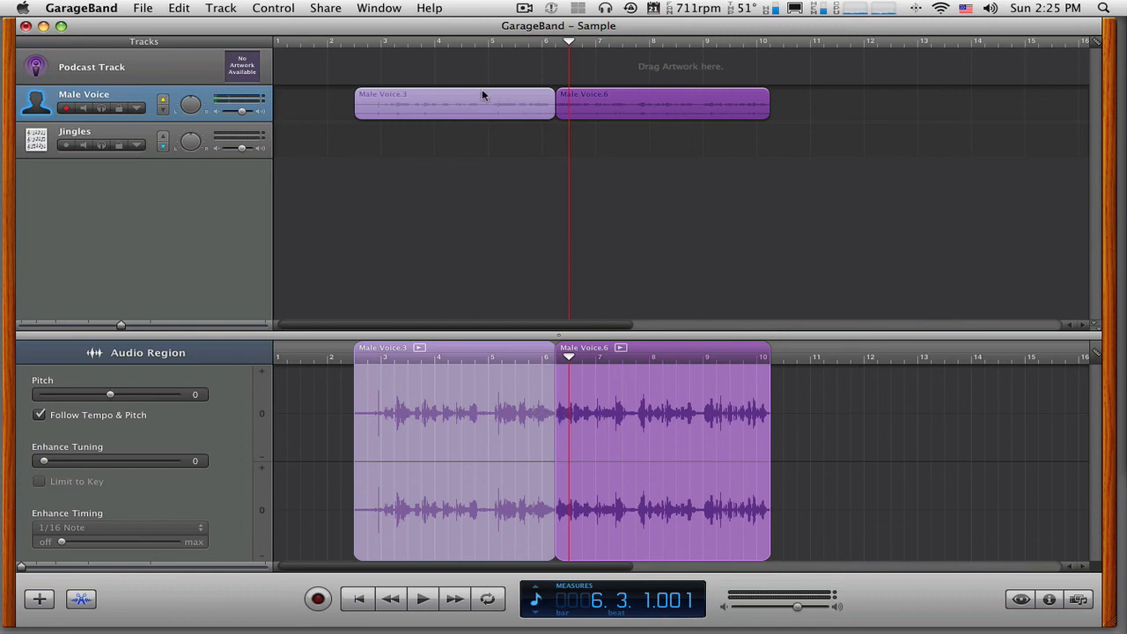
pyautogui.moveTo(636, 108)
pyautogui.mouseDown()
pyautogui.moveTo(727, 110)
pyautogui.moveTo(648, 96)
pyautogui.mouseUp()
pyautogui.moveTo(505, 98); pyautogui.dragTo(441, 98)
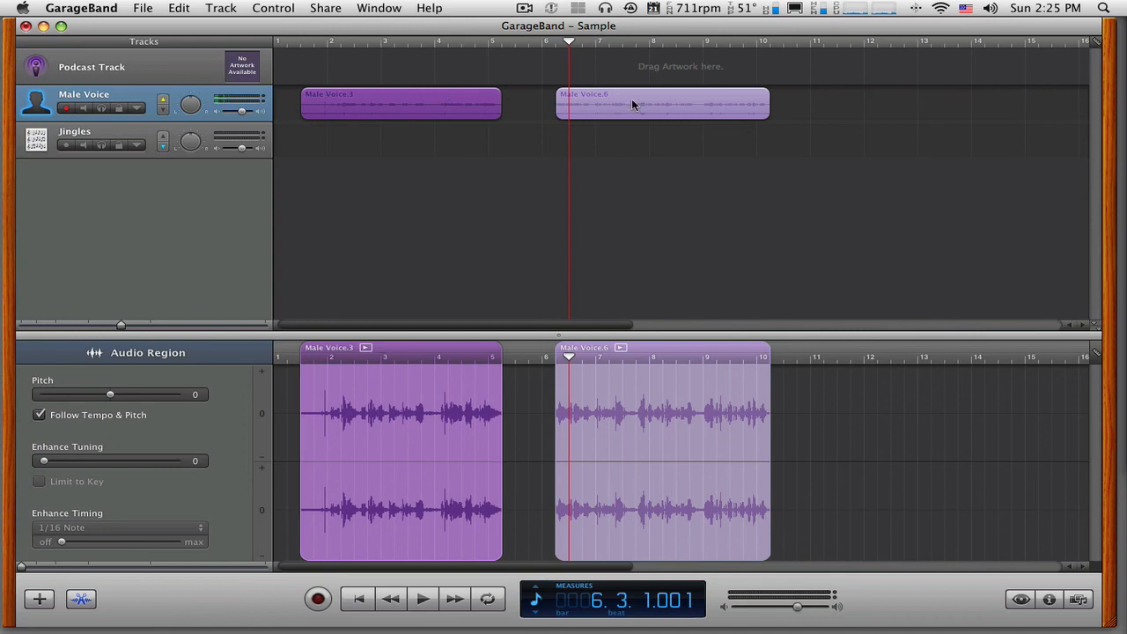
pyautogui.moveTo(632, 105); pyautogui.dragTo(597, 97)
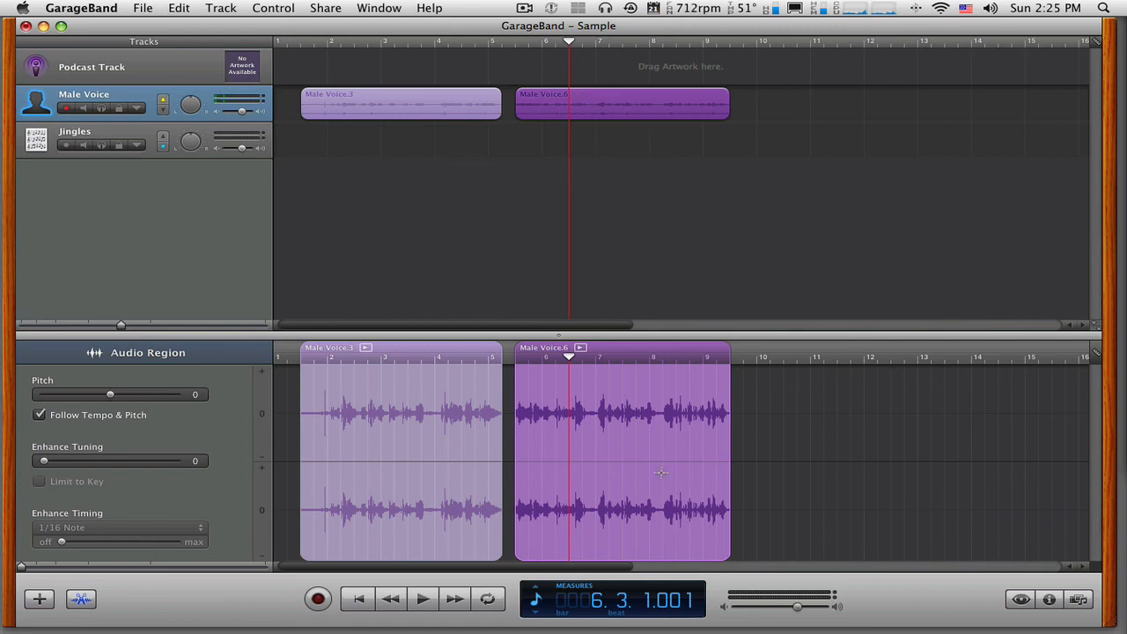
# - Delete the last part of the second voice clip, from just after the start of measure 8
pyautogui.click(792, 426)
pyautogui.moveTo(735, 414); pyautogui.dragTo(662, 421)
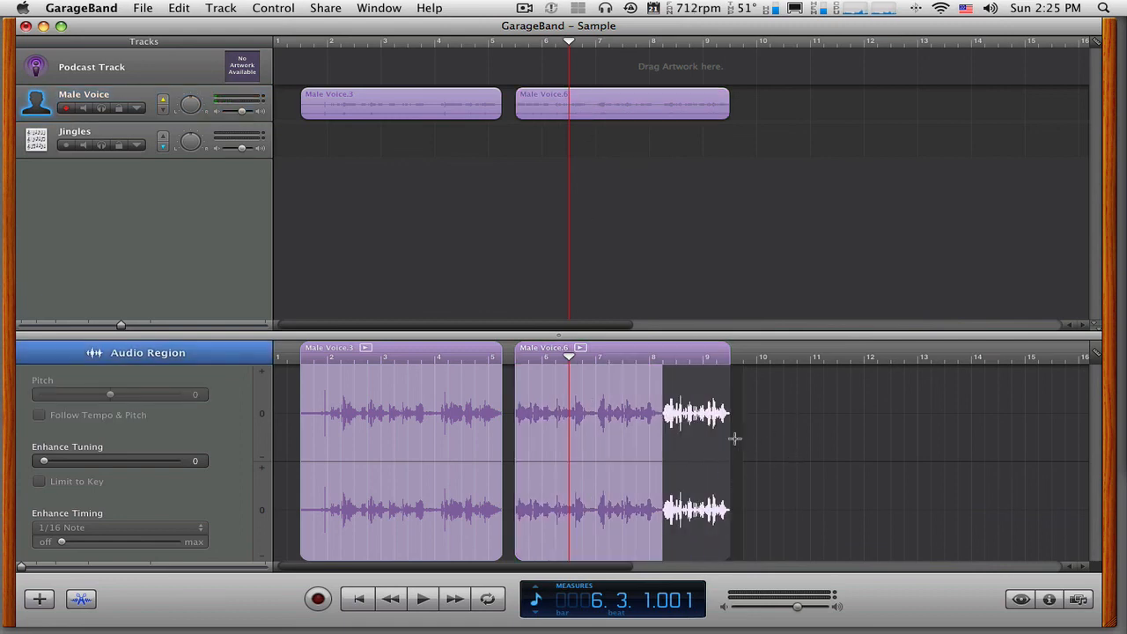
pyautogui.click(767, 414)
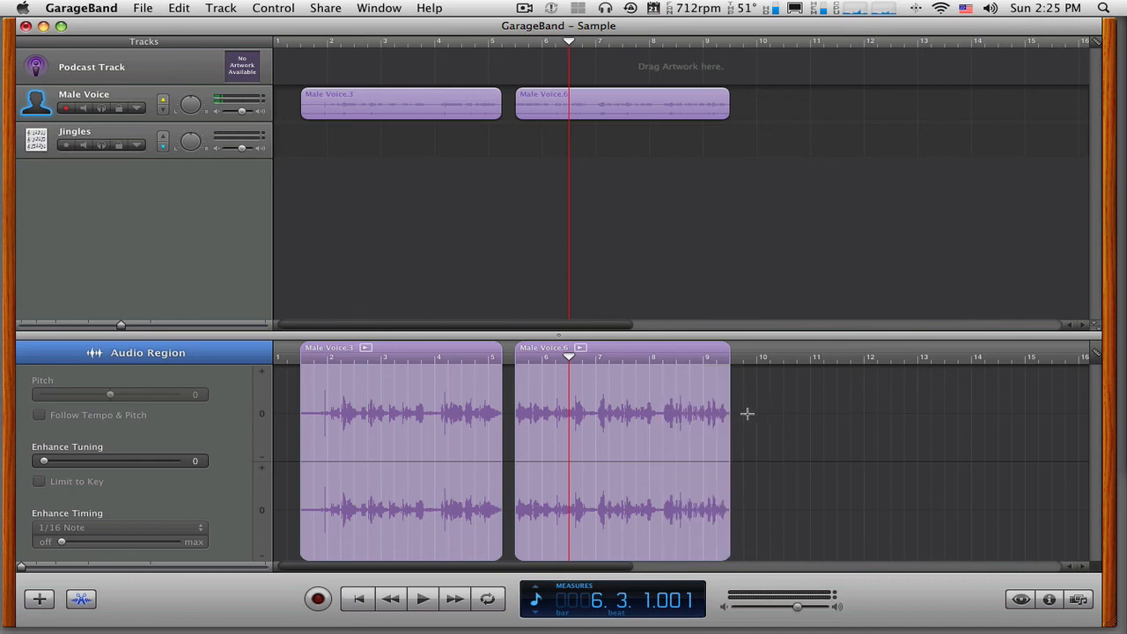
pyautogui.moveTo(747, 414); pyautogui.dragTo(662, 414)
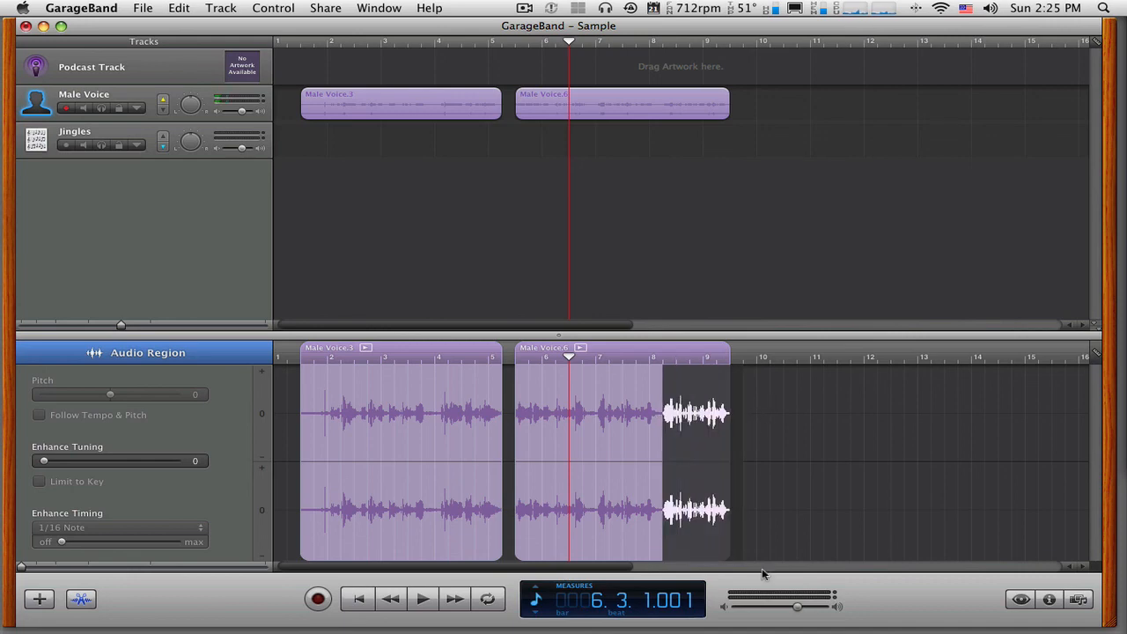
pyautogui.press('Delete')
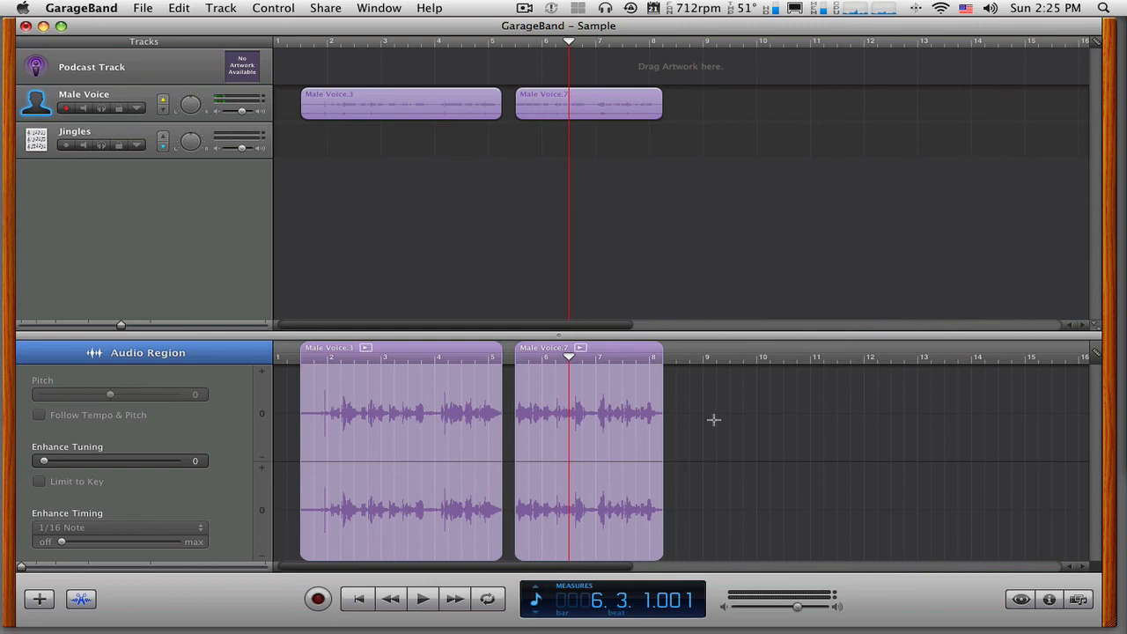
# - Place the playhead at 7.3.1.001 and move the second voice clip to start midway through measure 7
pyautogui.moveTo(630, 351); pyautogui.dragTo(686, 351)
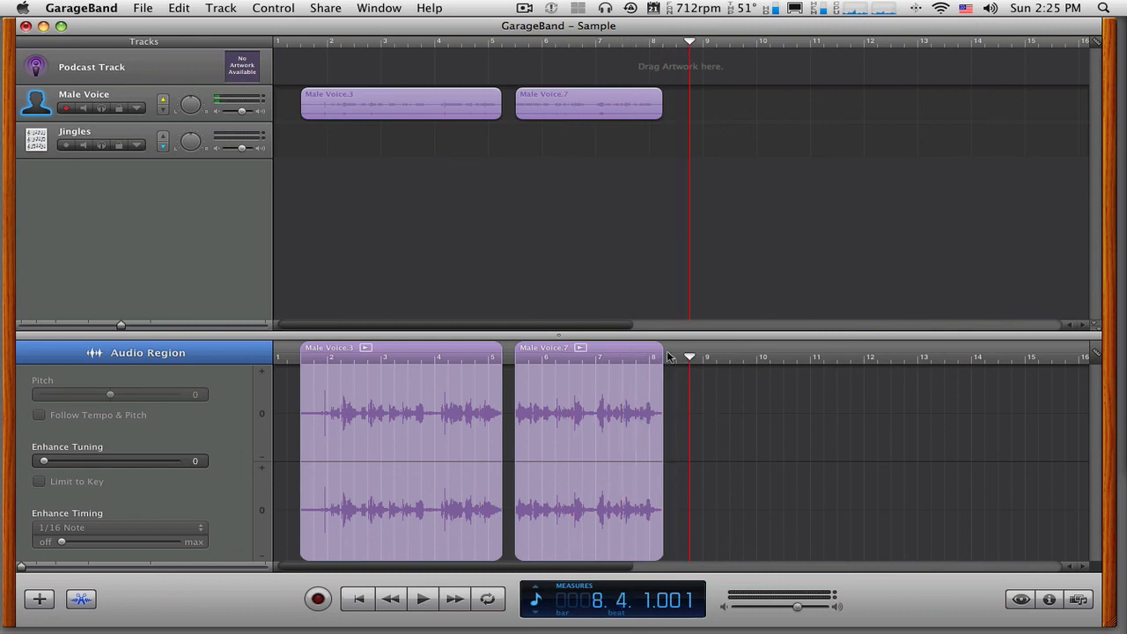
pyautogui.moveTo(608, 348); pyautogui.dragTo(628, 345)
pyautogui.moveTo(594, 101); pyautogui.dragTo(693, 105)
pyautogui.click(410, 99)
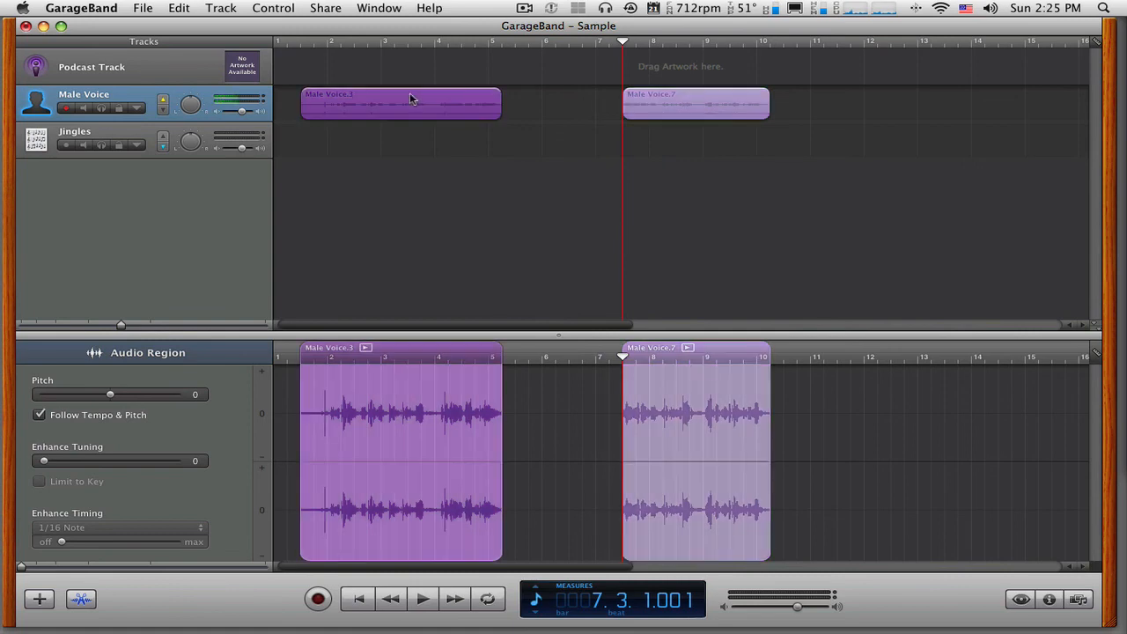